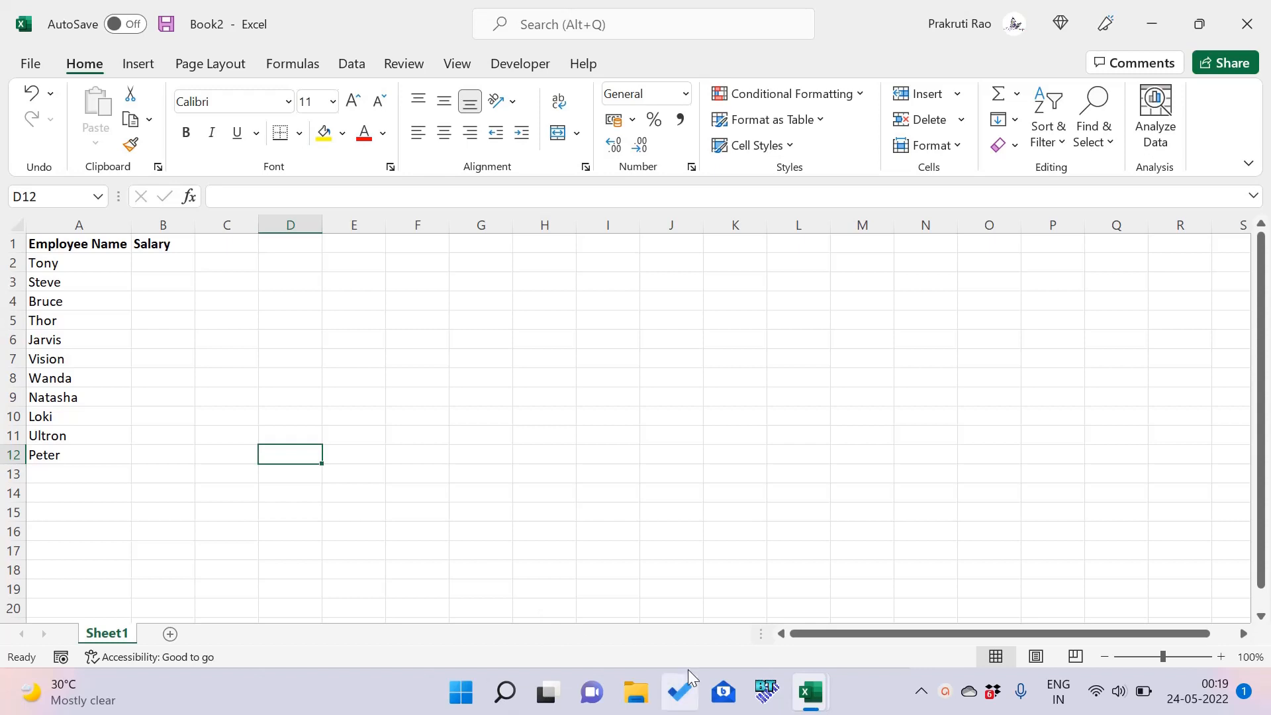
# Switch between the two open workbooks and examine the employee name and salary columns in Book1.
pyautogui.moveTo(816, 693)
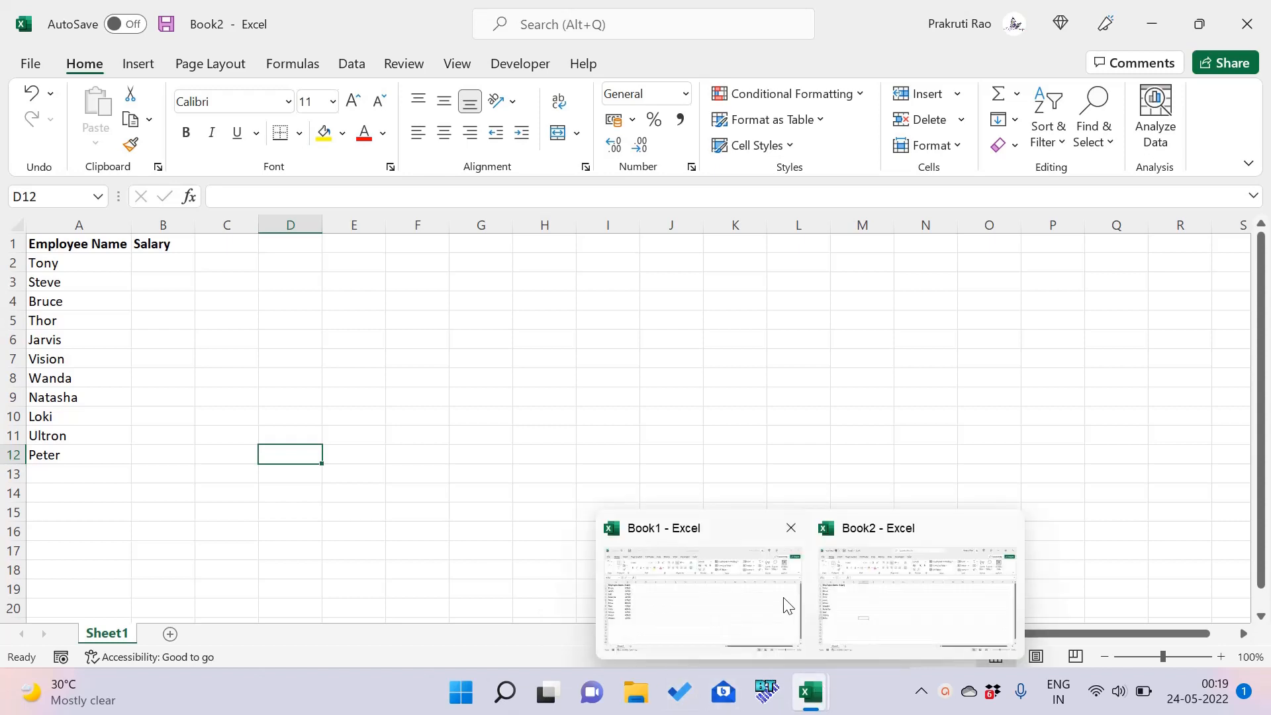
pyautogui.moveTo(768, 597)
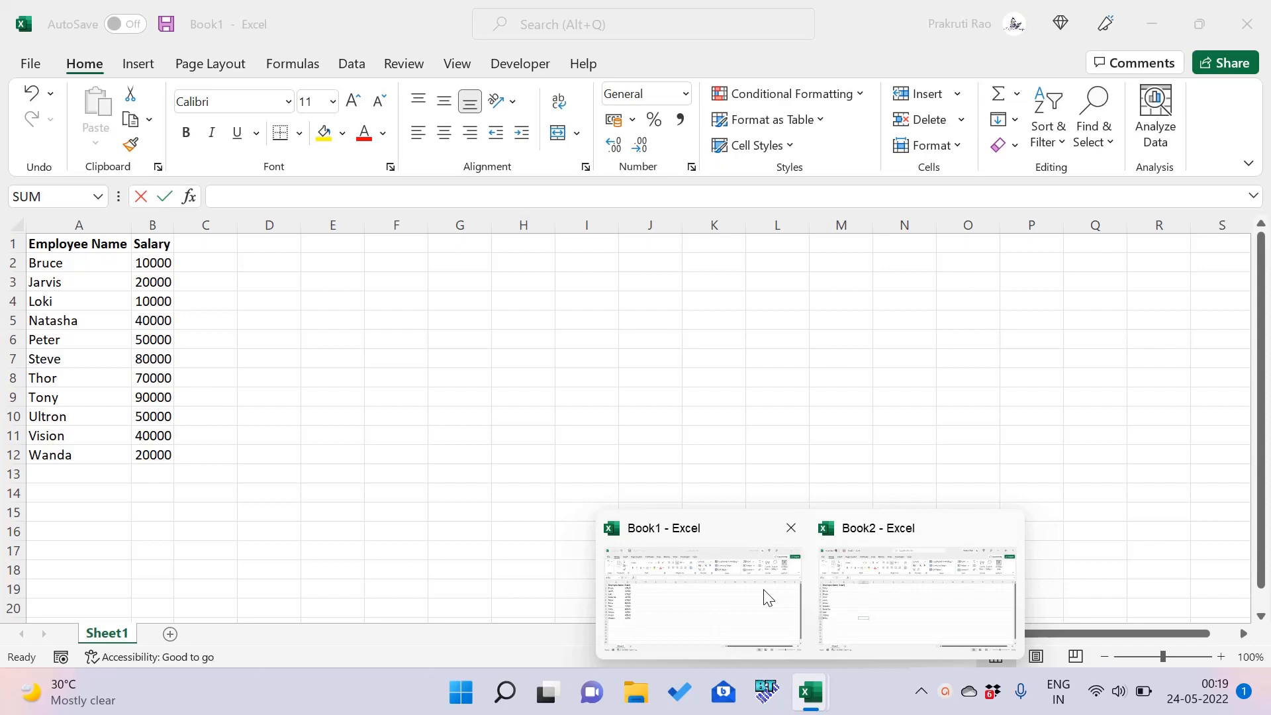
pyautogui.click(913, 603)
pyautogui.click(634, 544)
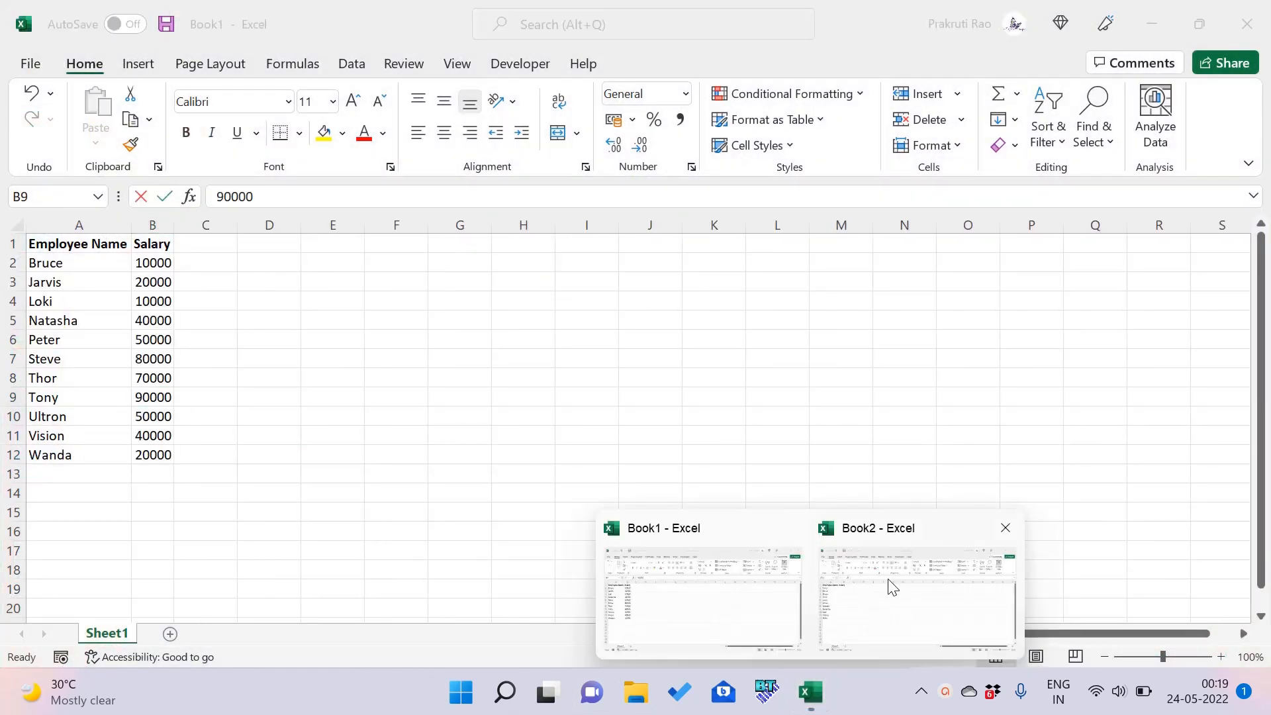
pyautogui.click(890, 587)
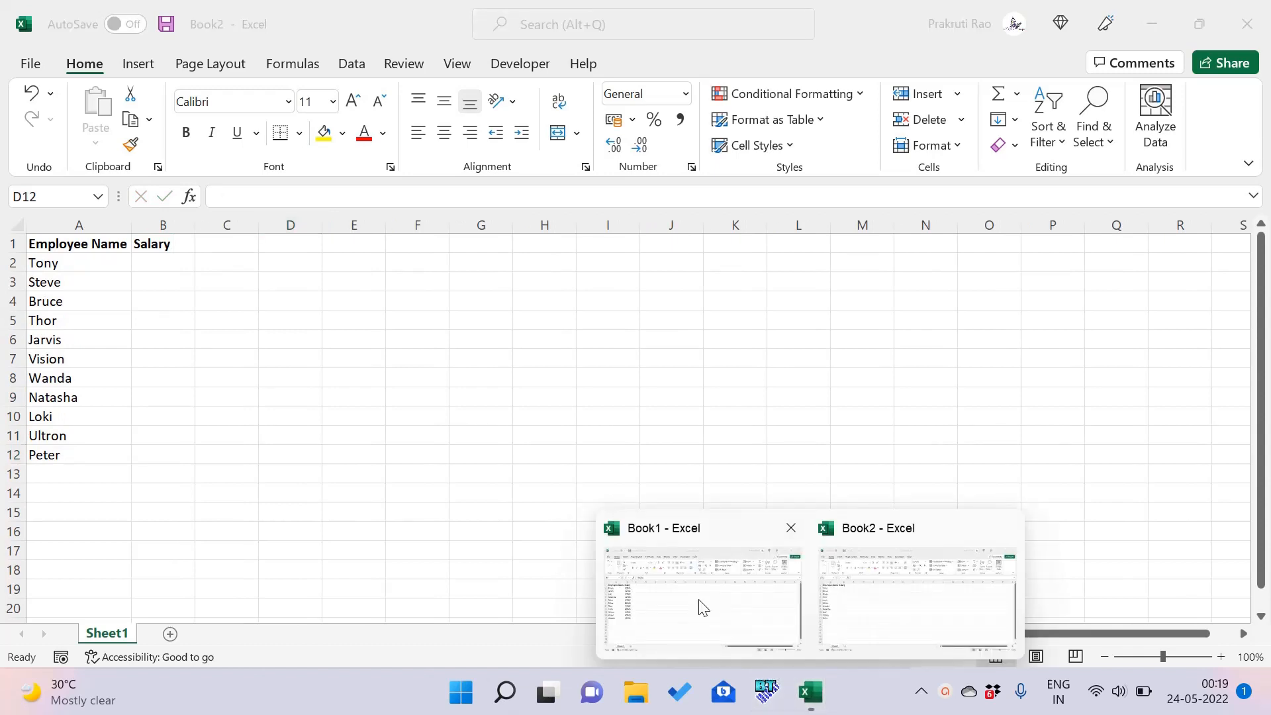
pyautogui.click(703, 605)
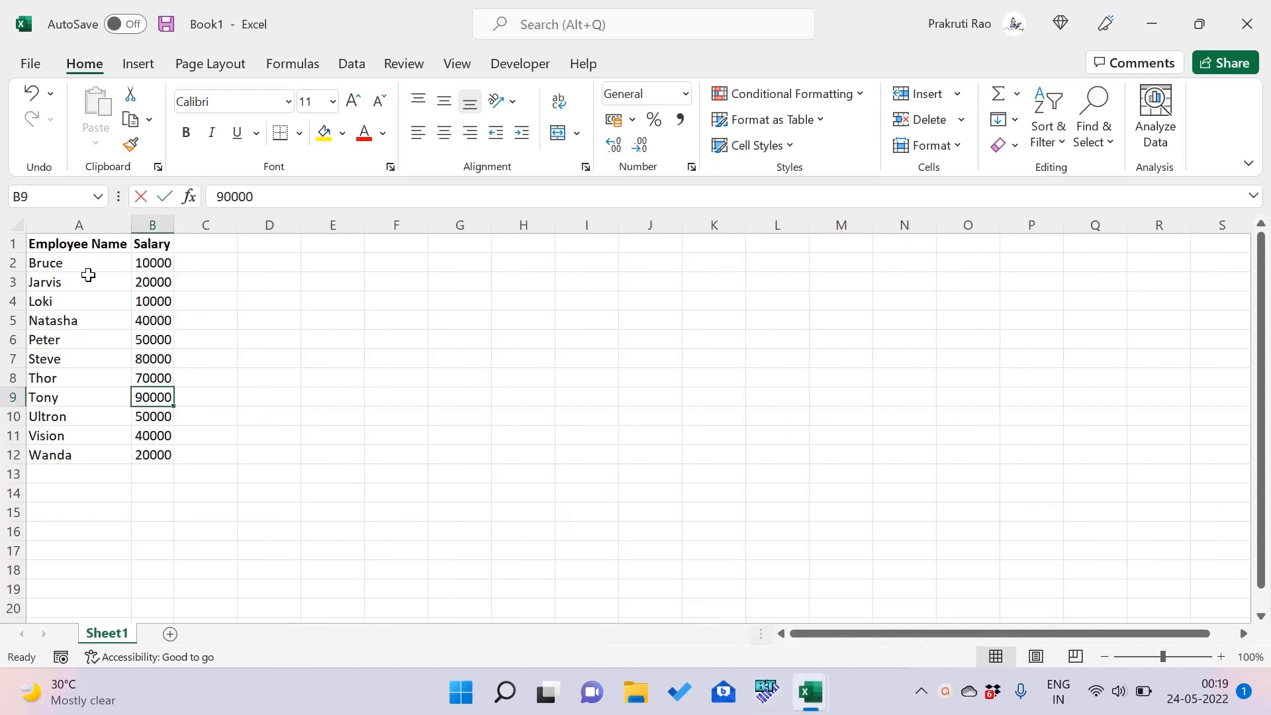
pyautogui.click(85, 225)
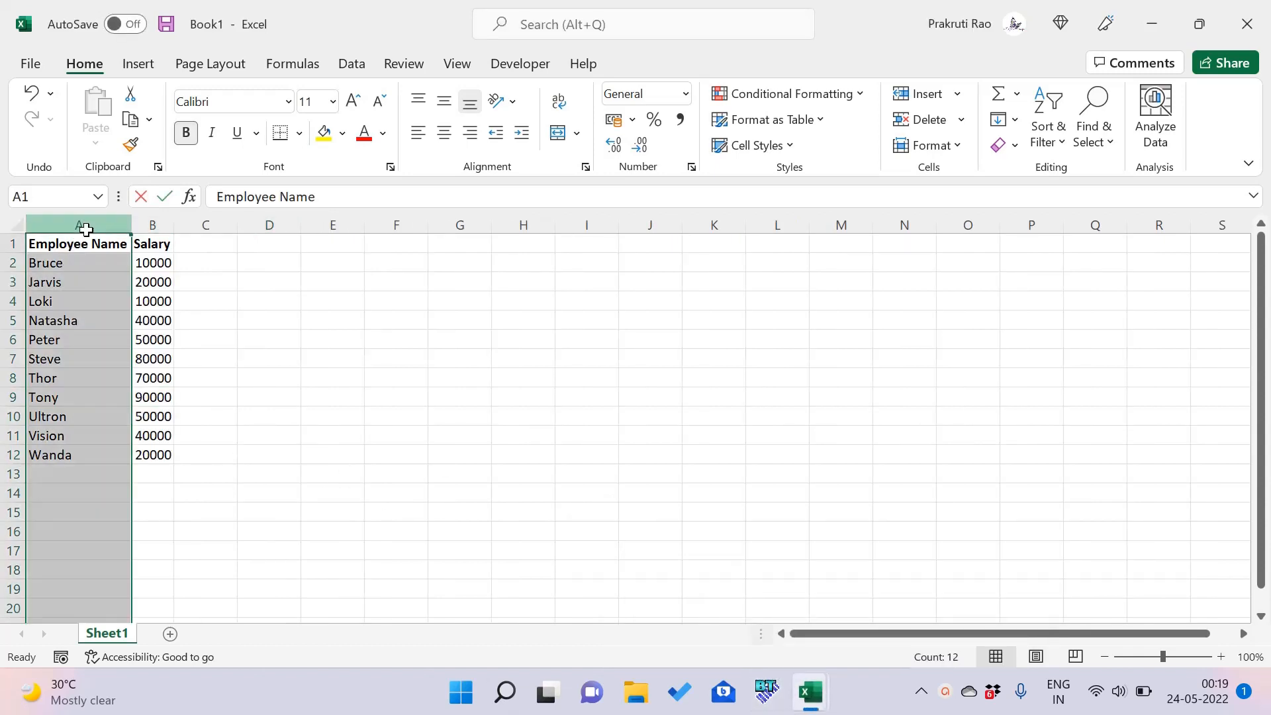
pyautogui.click(163, 224)
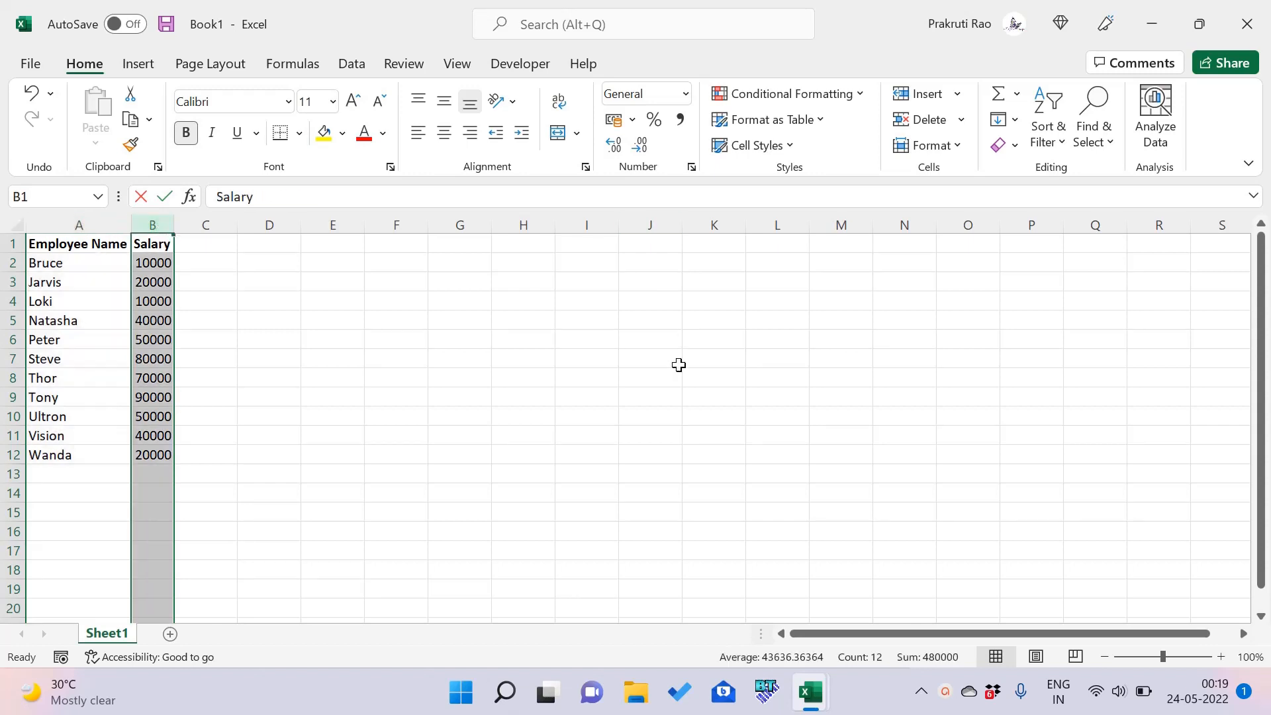
# Compare the employee name and salary columns in Book2 with the list in Book1.
pyautogui.moveTo(810, 692)
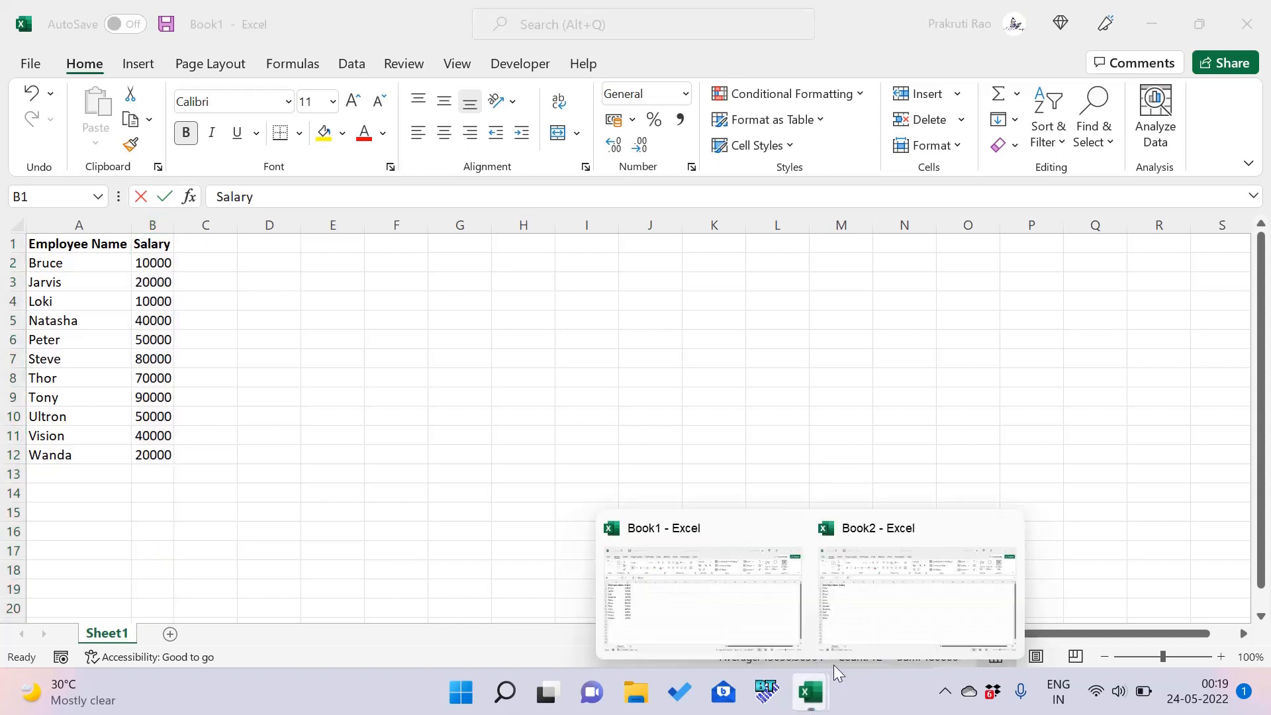
pyautogui.click(879, 601)
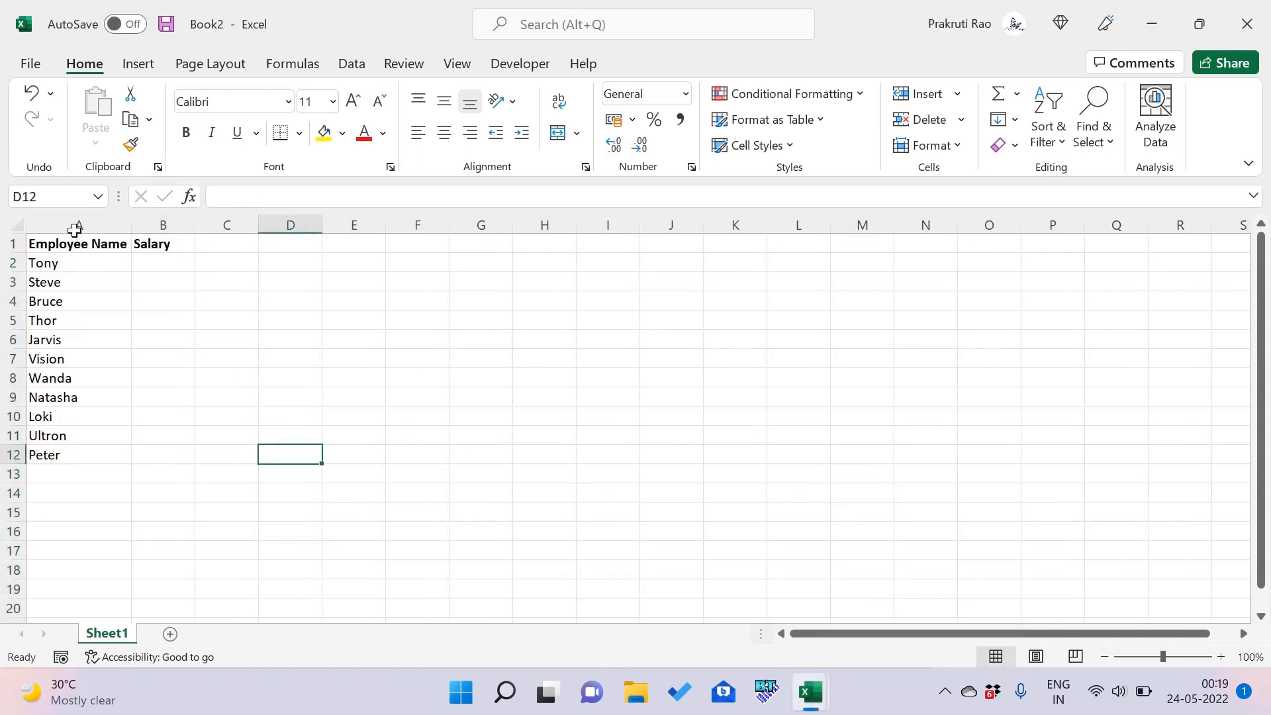
pyautogui.click(74, 230)
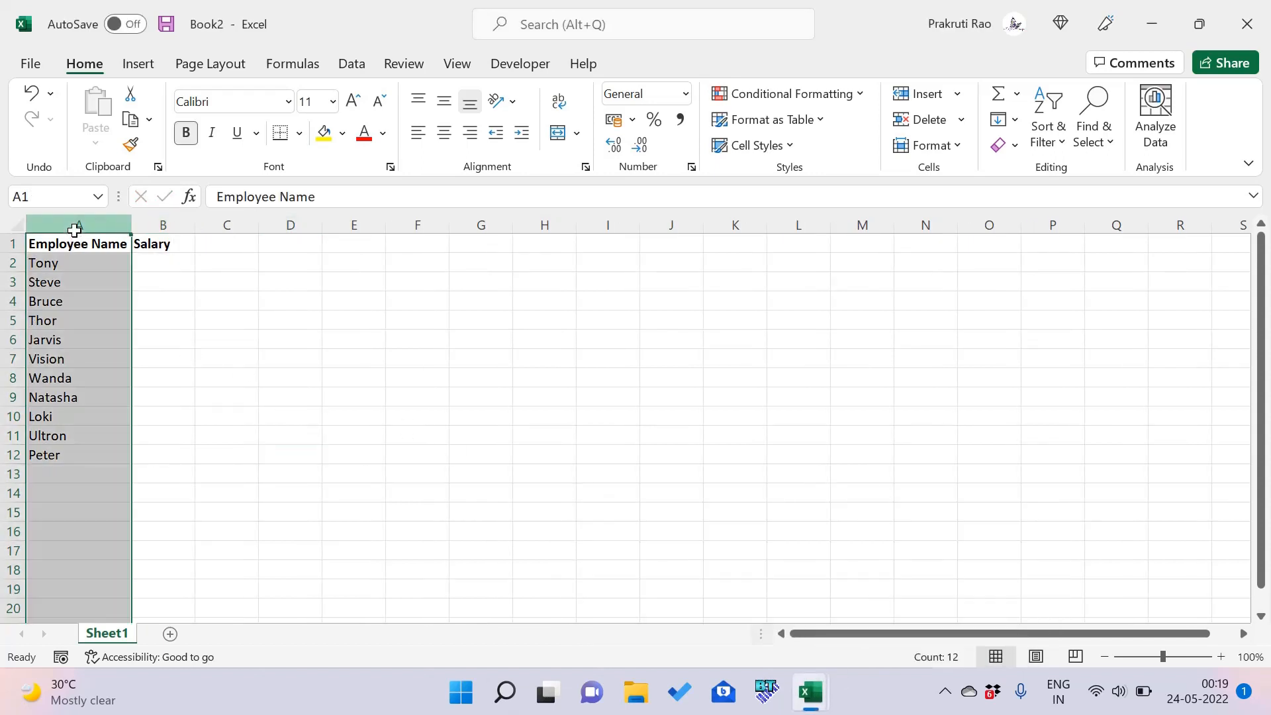
pyautogui.click(158, 268)
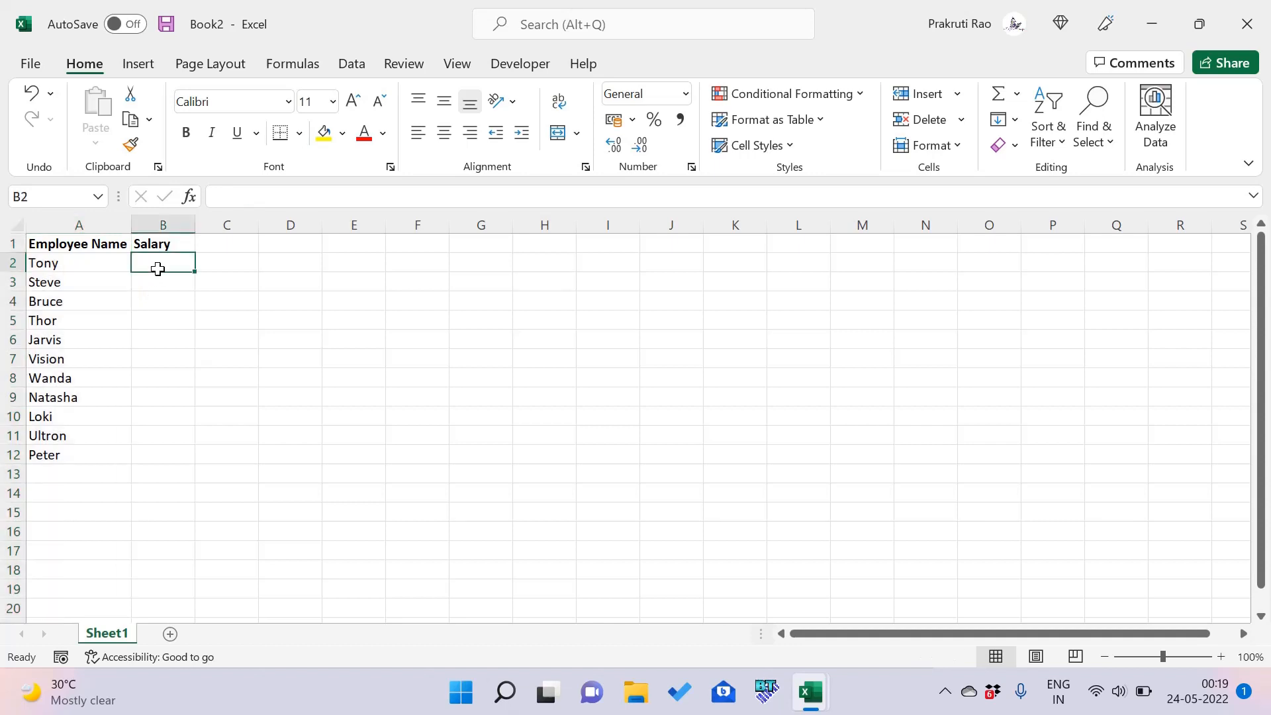
pyautogui.moveTo(811, 692)
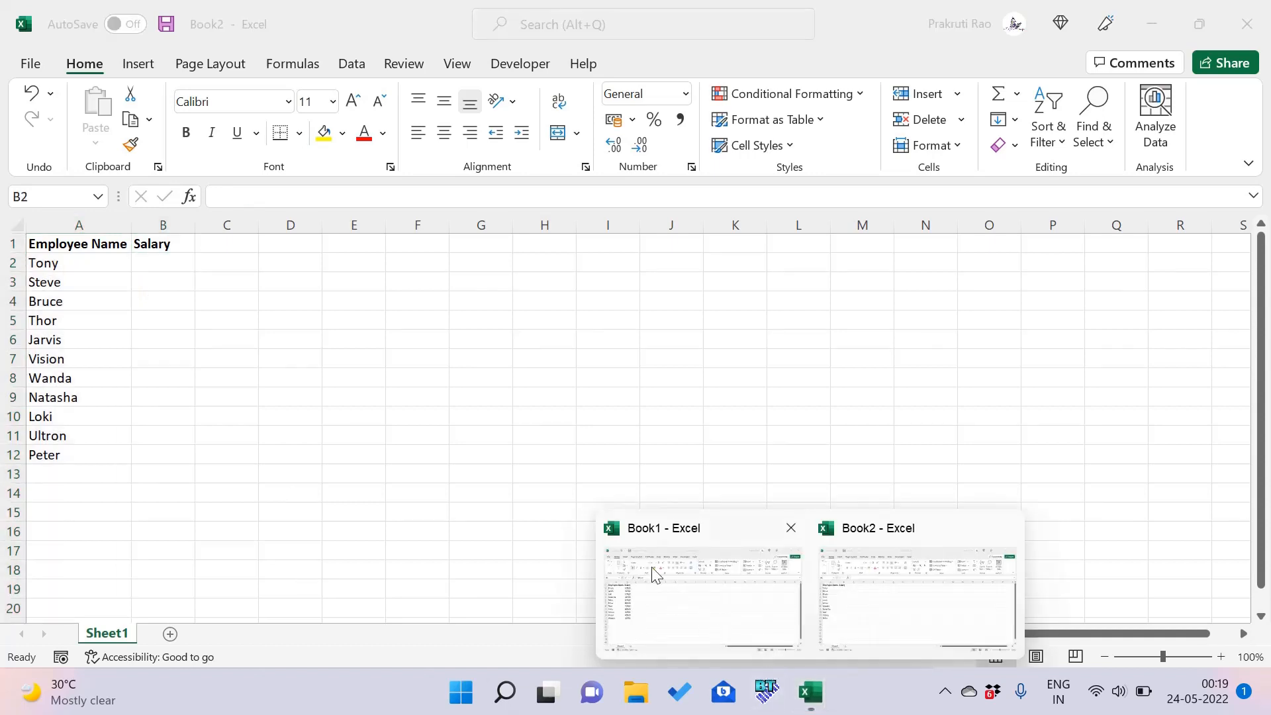
pyautogui.click(652, 573)
pyautogui.click(851, 630)
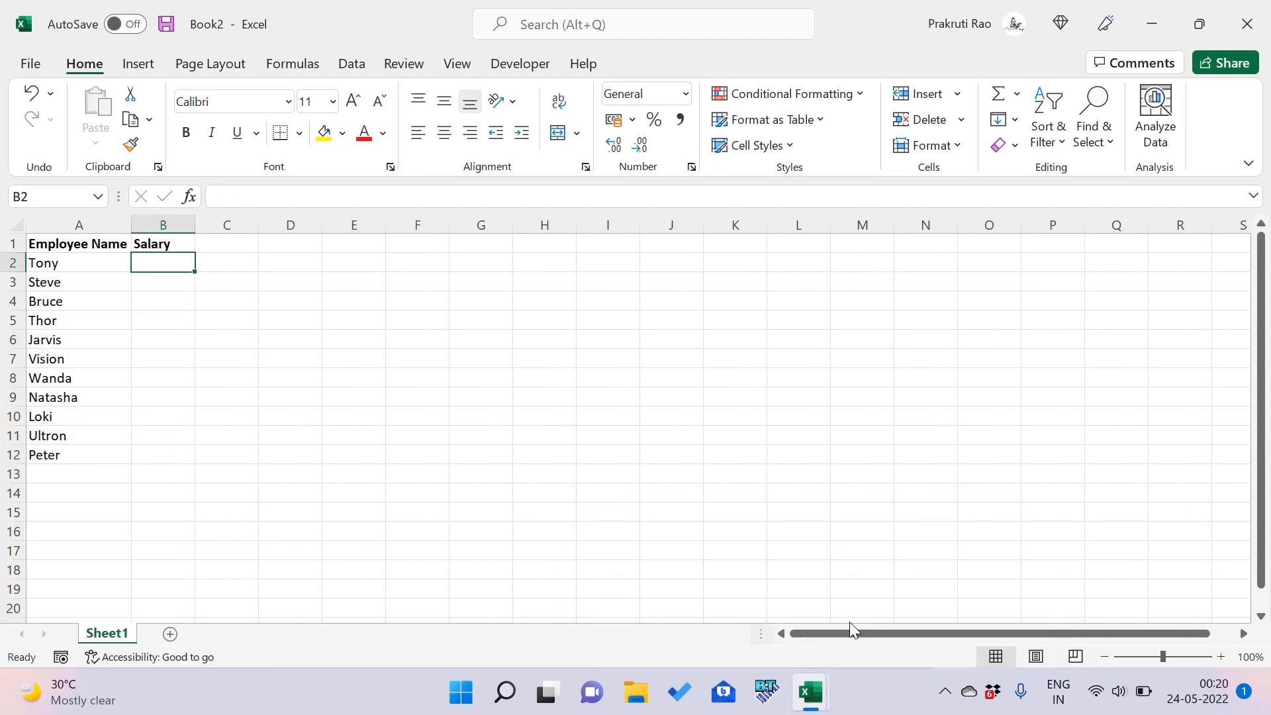
# Copy the salary in cell B9 of Book1 into cell B2 of Book2.
pyautogui.moveTo(811, 692)
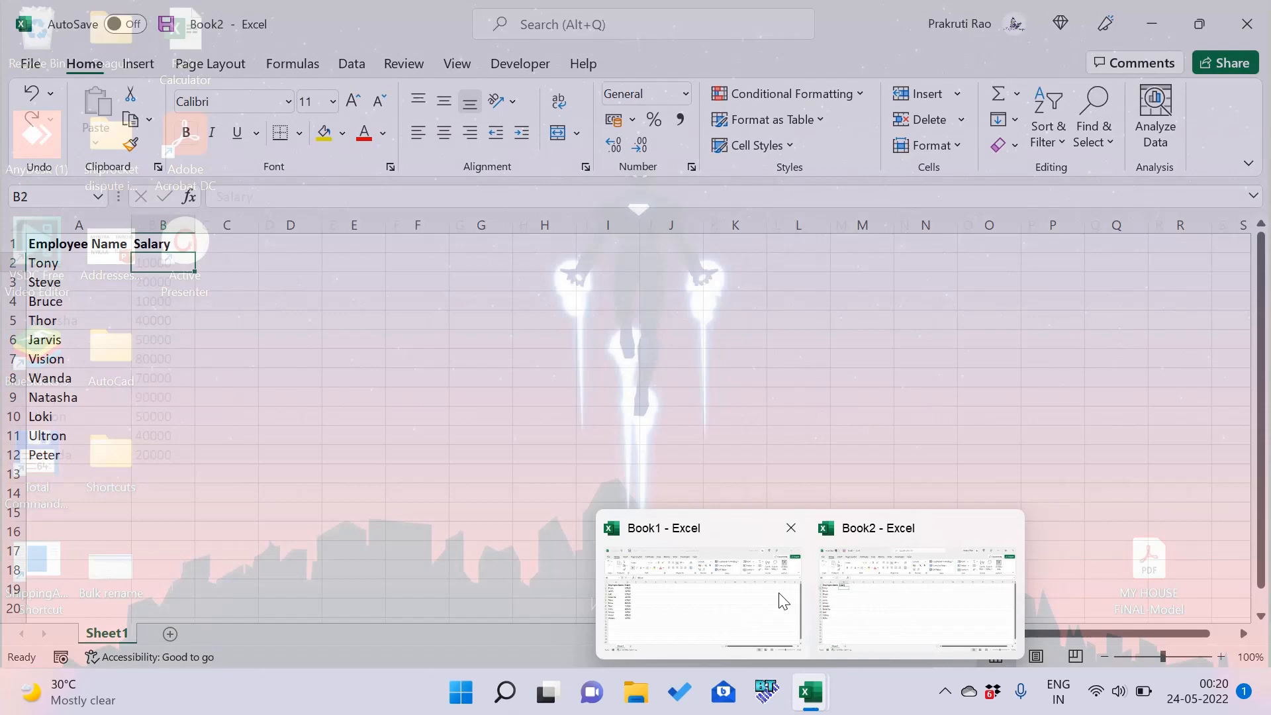
pyautogui.click(783, 602)
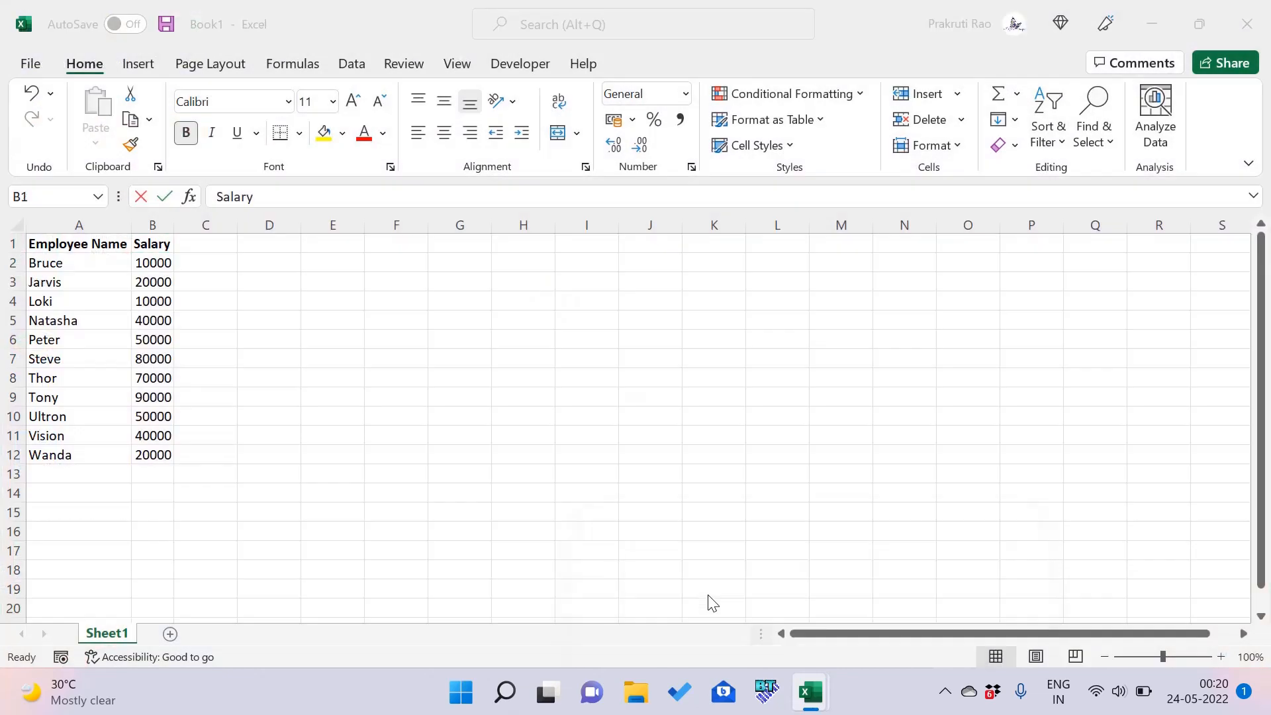
pyautogui.hotkey('ctrl', 'space')
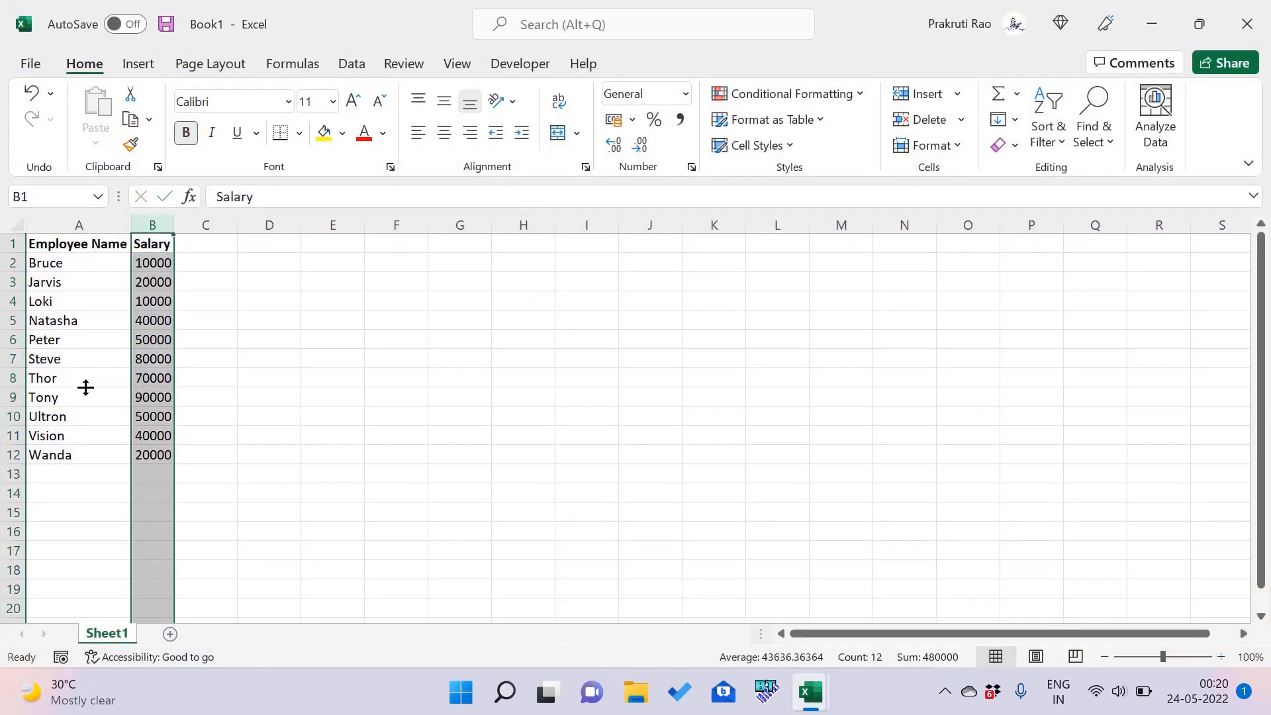
pyautogui.click(69, 397)
pyautogui.click(157, 398)
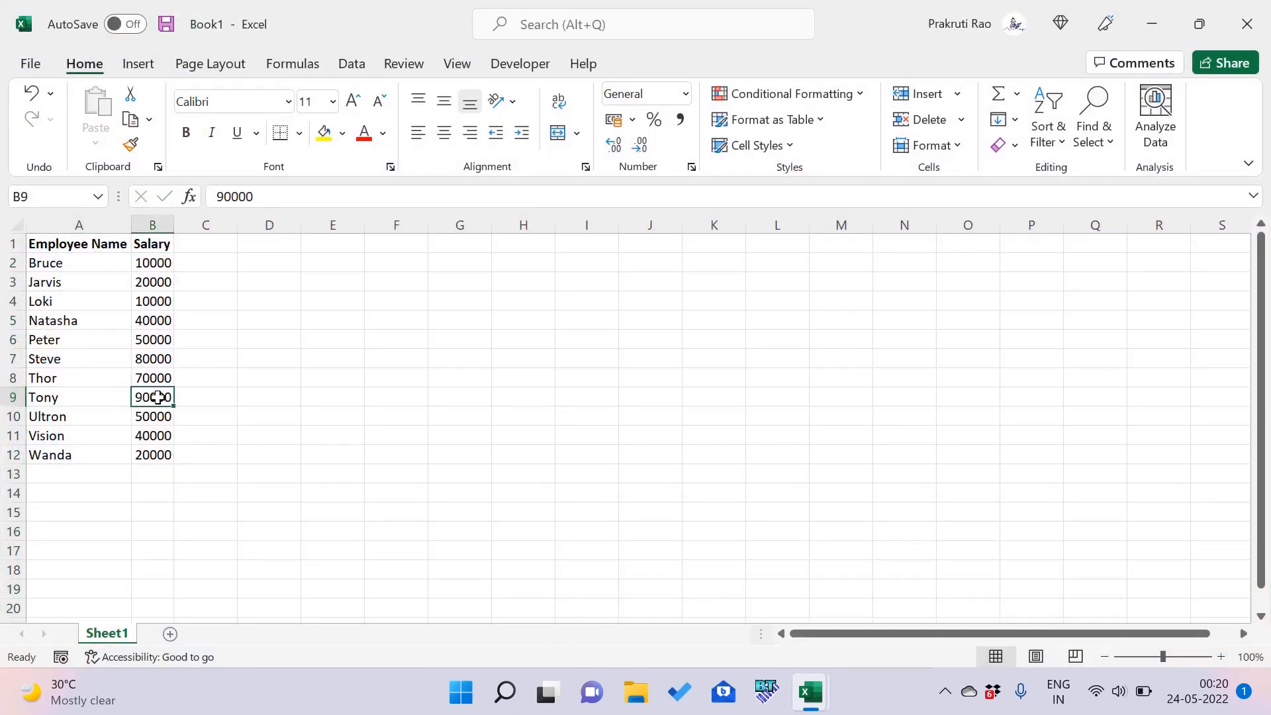
pyautogui.hotkey('ctrl', 'c')
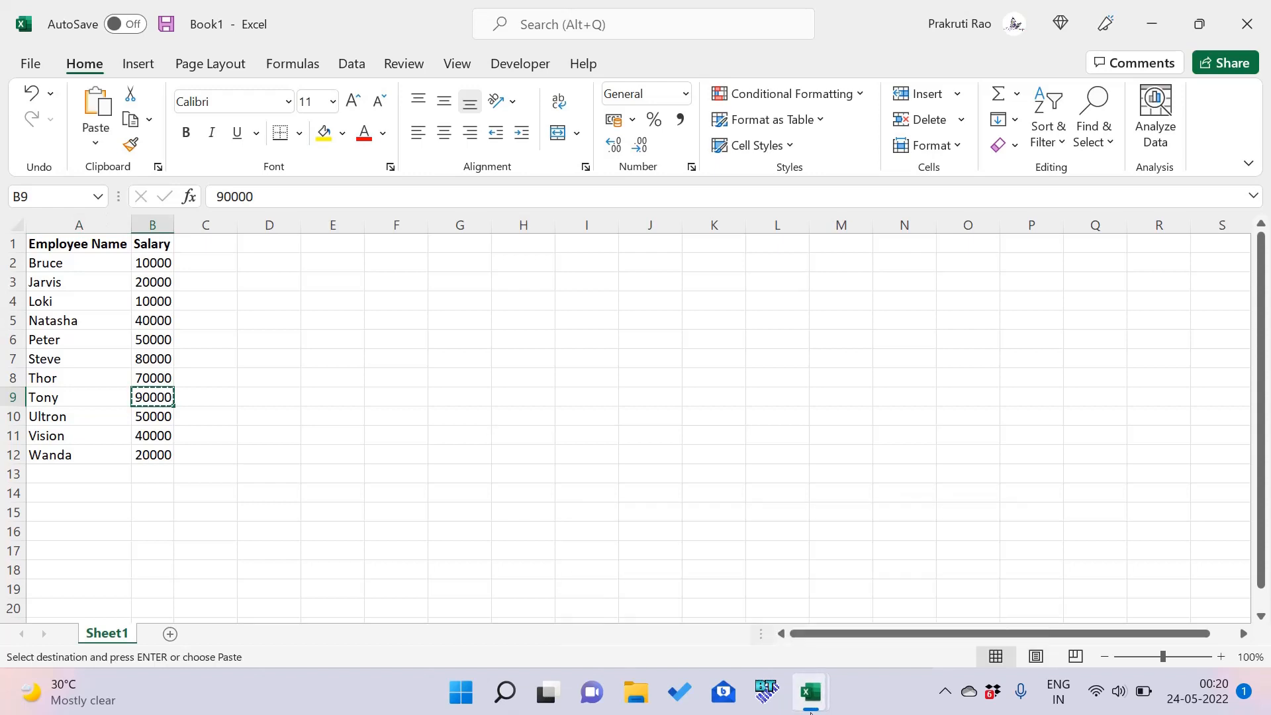
pyautogui.moveTo(810, 691)
pyautogui.click(890, 614)
pyautogui.hotkey('ctrl', 'v')
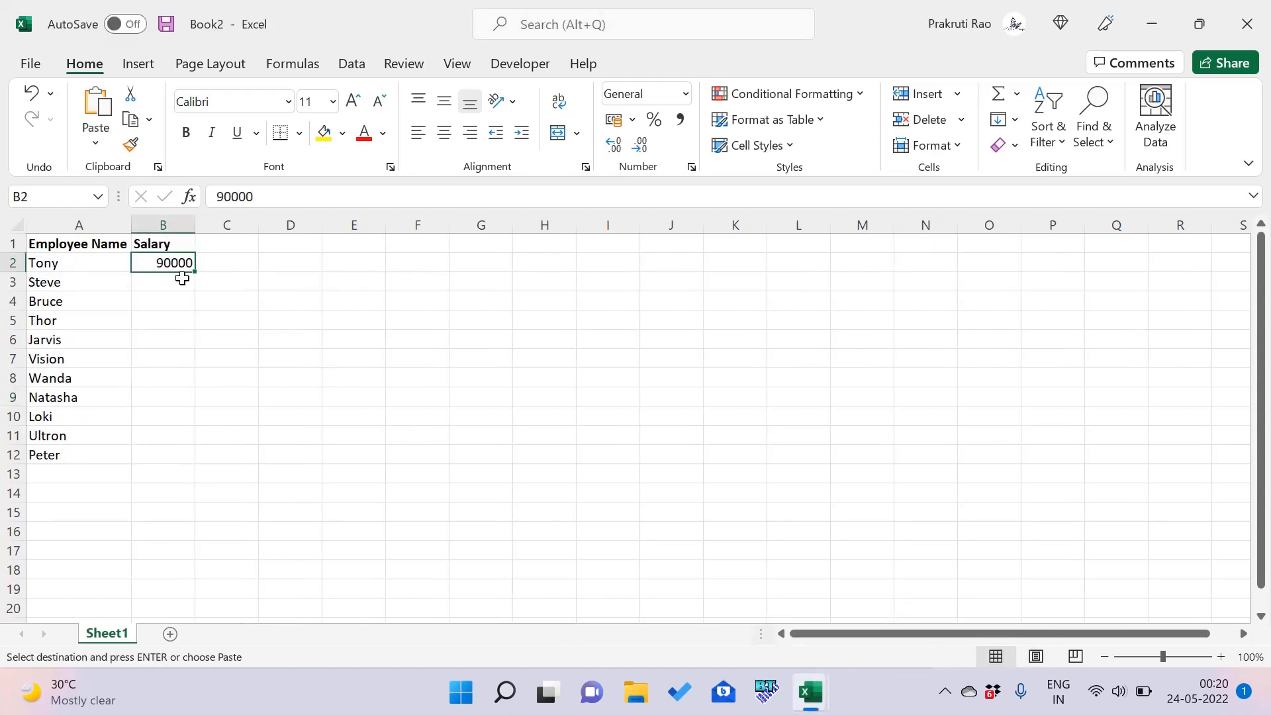
# Clear the pasted salary from cell B2 in Book2.
pyautogui.click(191, 320)
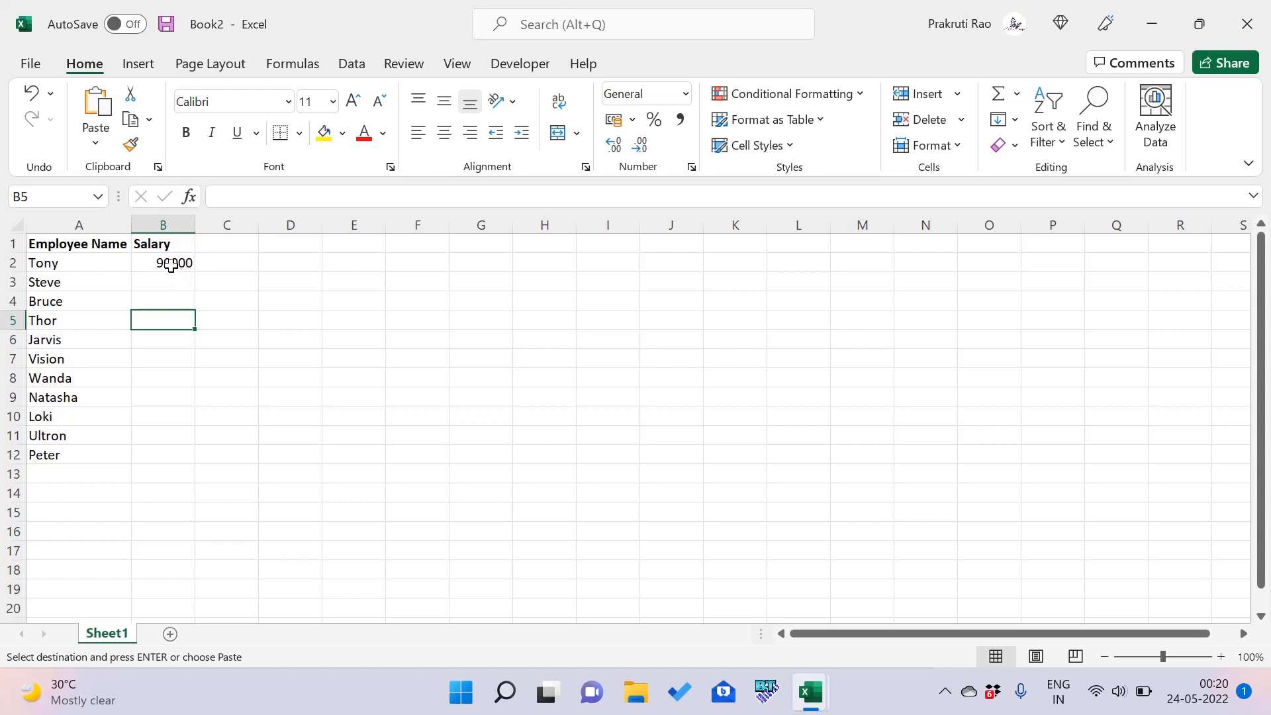
pyautogui.click(171, 265)
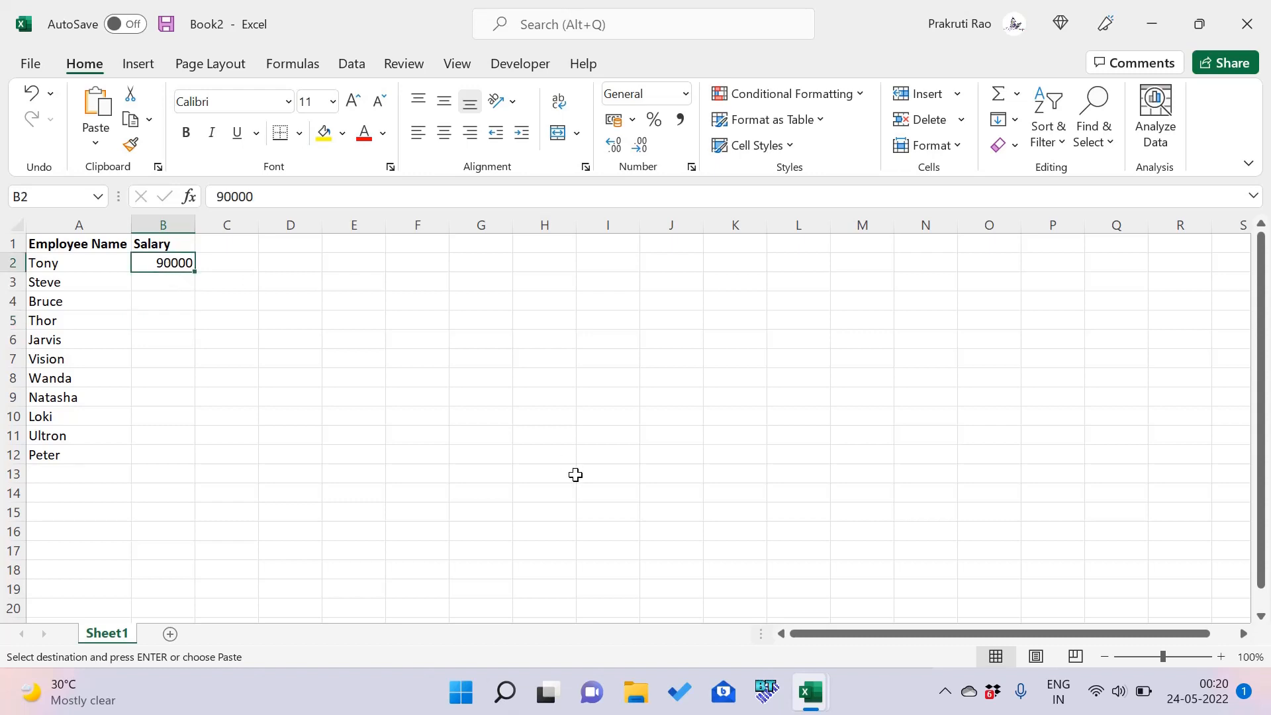
pyautogui.press('Delete')
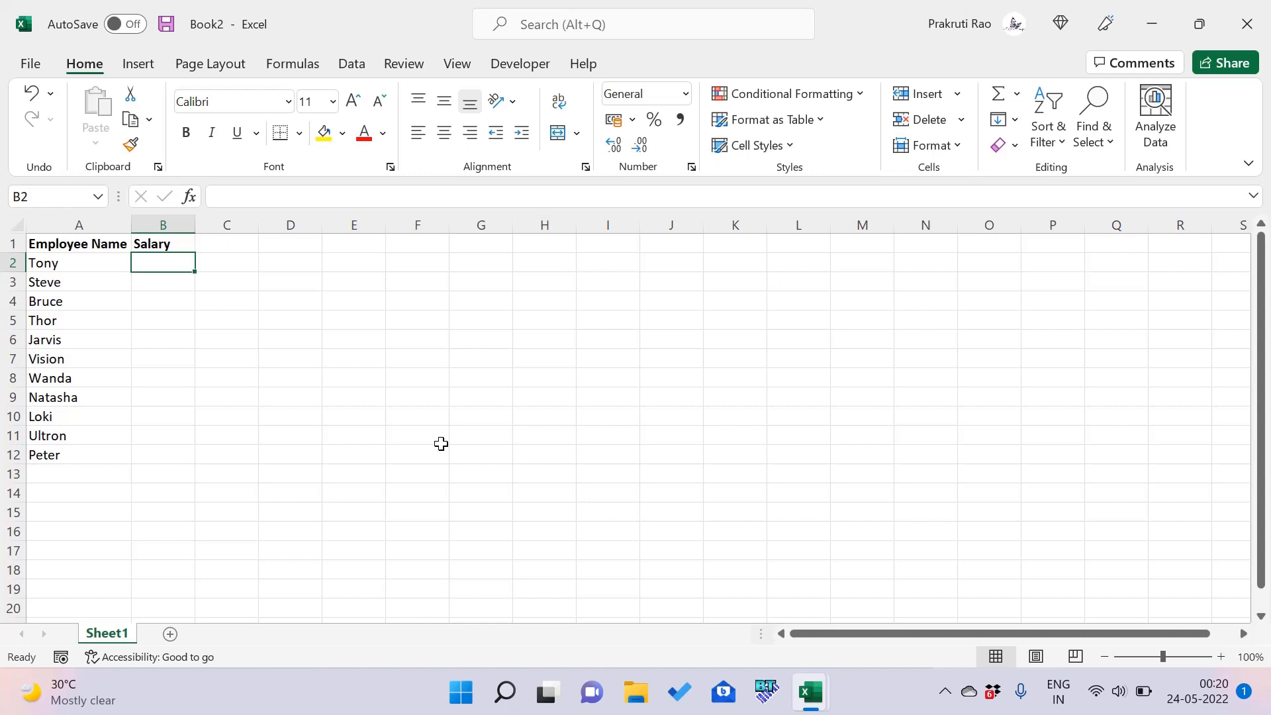
# Start a VLOOKUP formula in cell B2 of Book2 with A2 as the lookup value.
pyautogui.write('=')
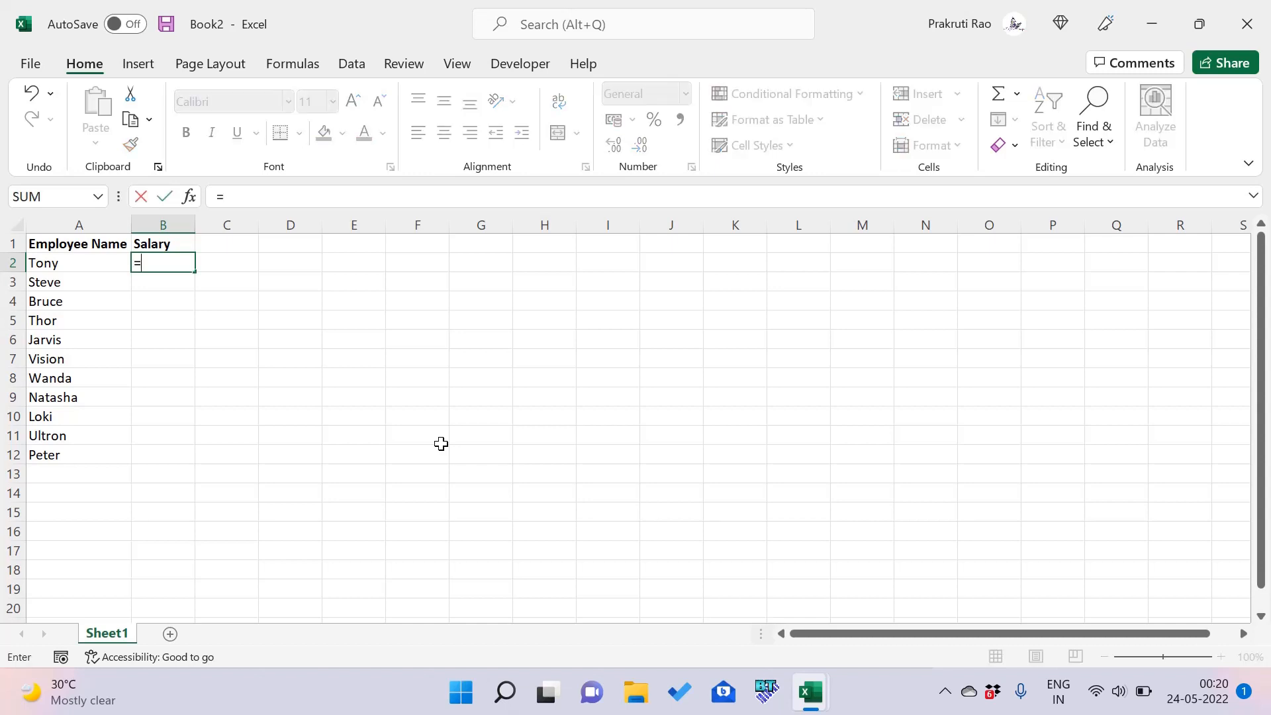
pyautogui.write('vlook')
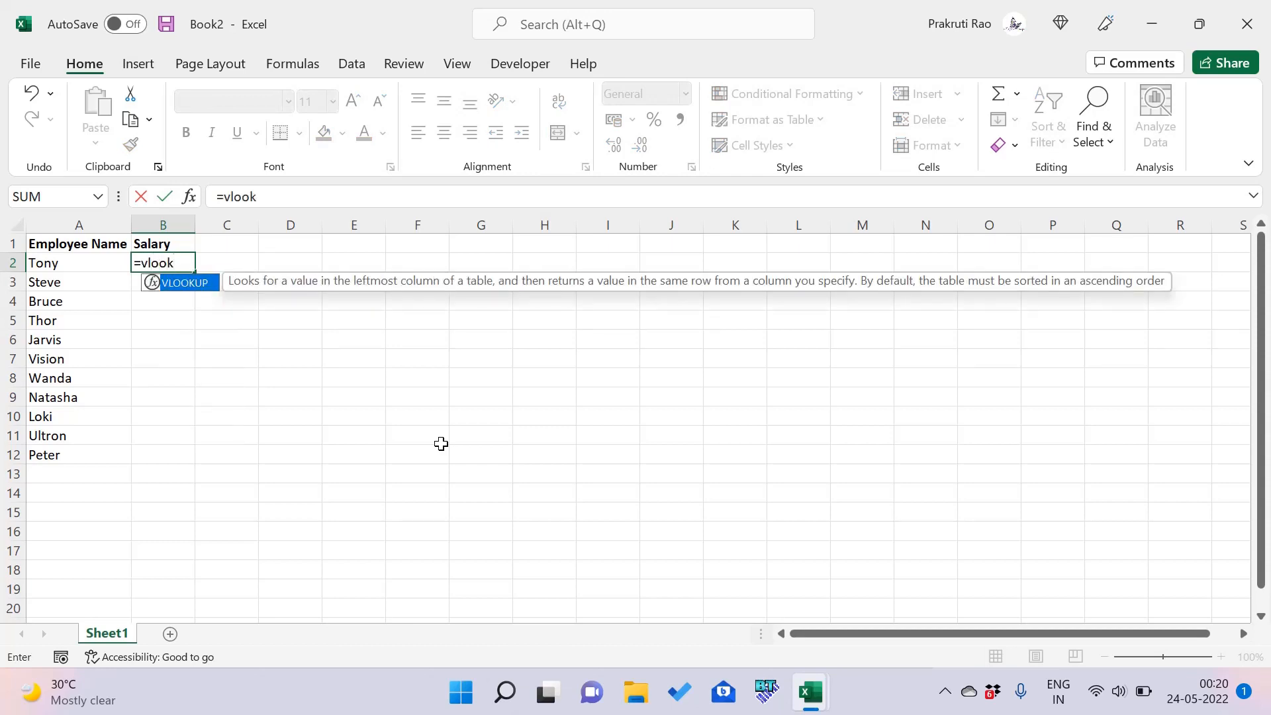
pyautogui.write('up')
pyautogui.doubleClick(185, 282)
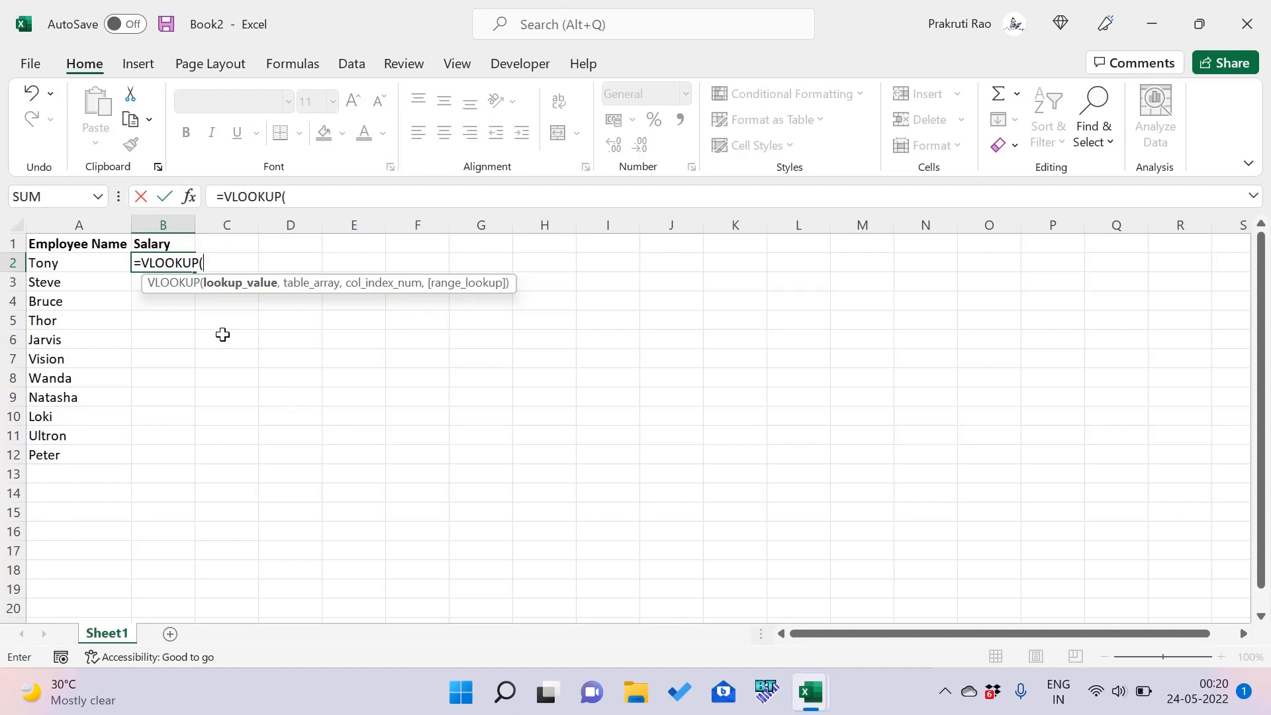
pyautogui.click(66, 261)
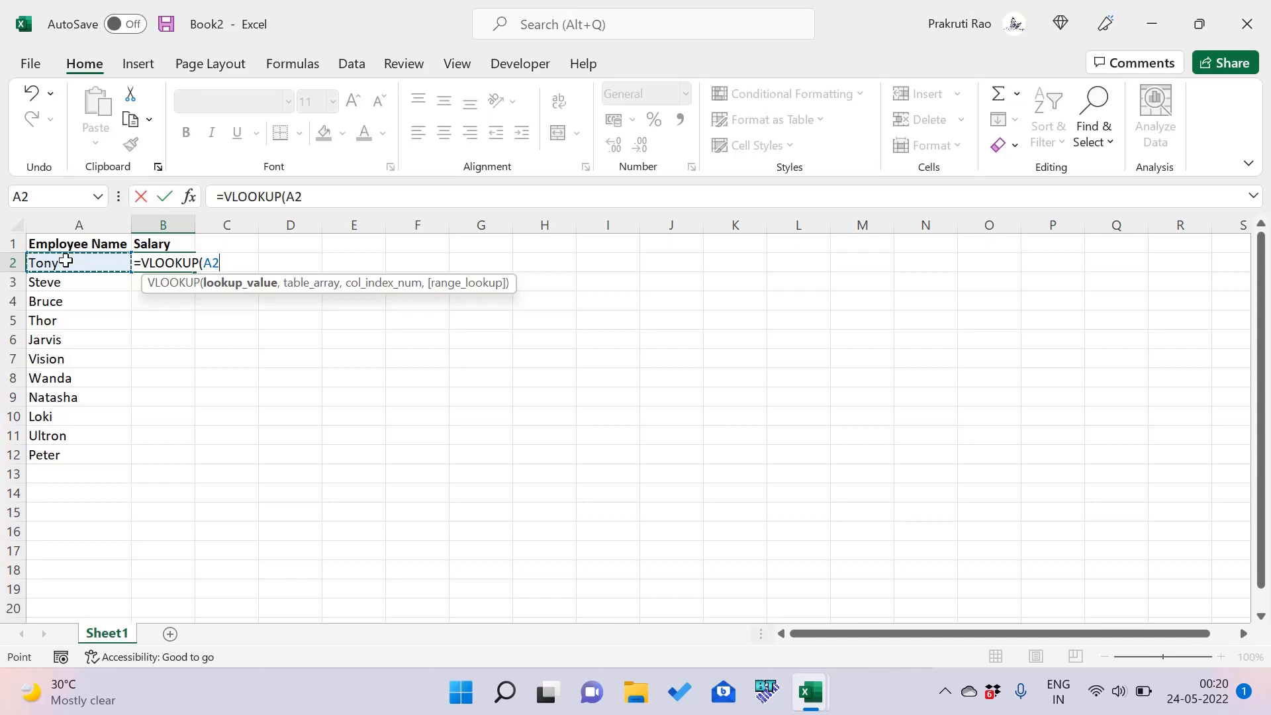
pyautogui.write(',')
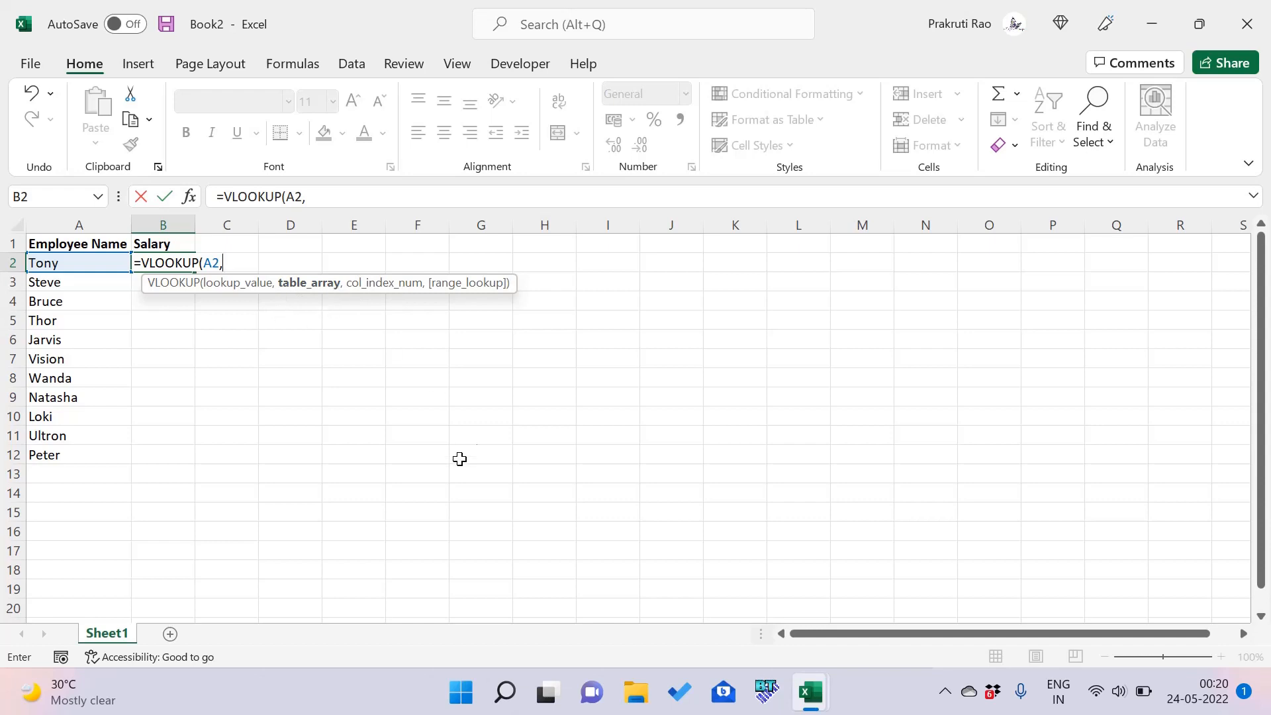
# Set the VLOOKUP table array to columns A:B on Sheet1 of Book1.
pyautogui.moveTo(806, 689)
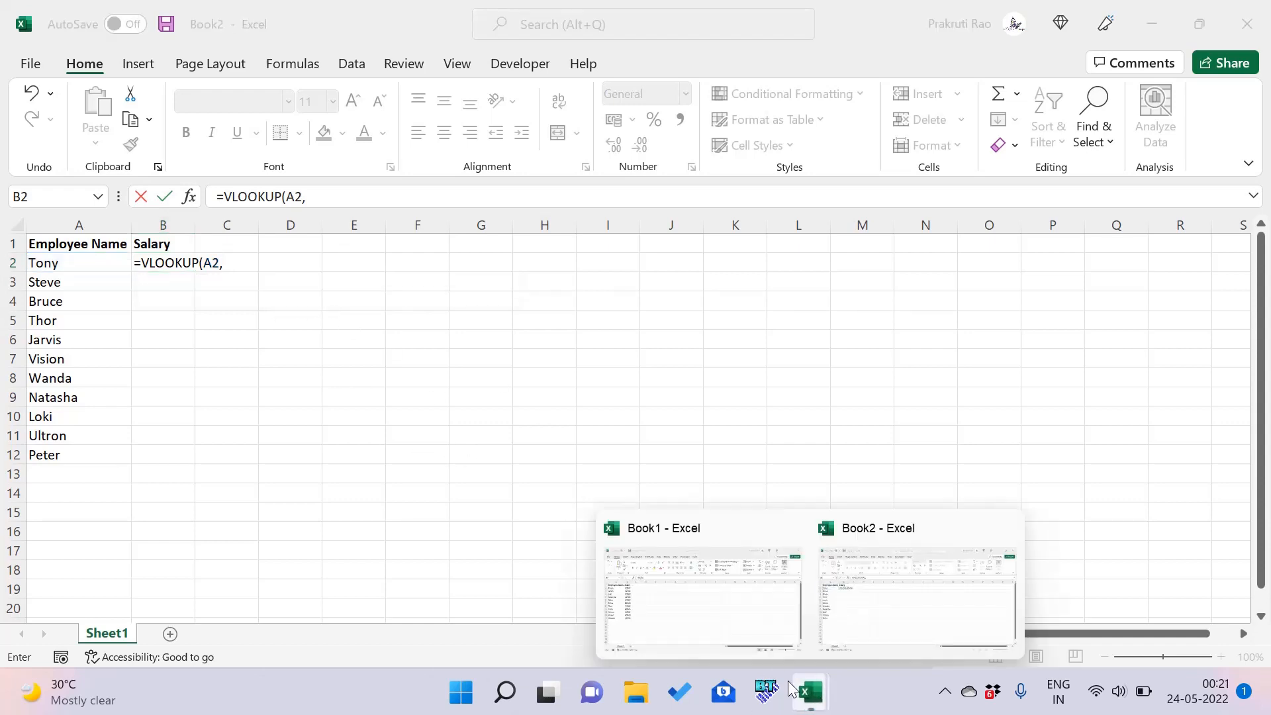
pyautogui.click(712, 626)
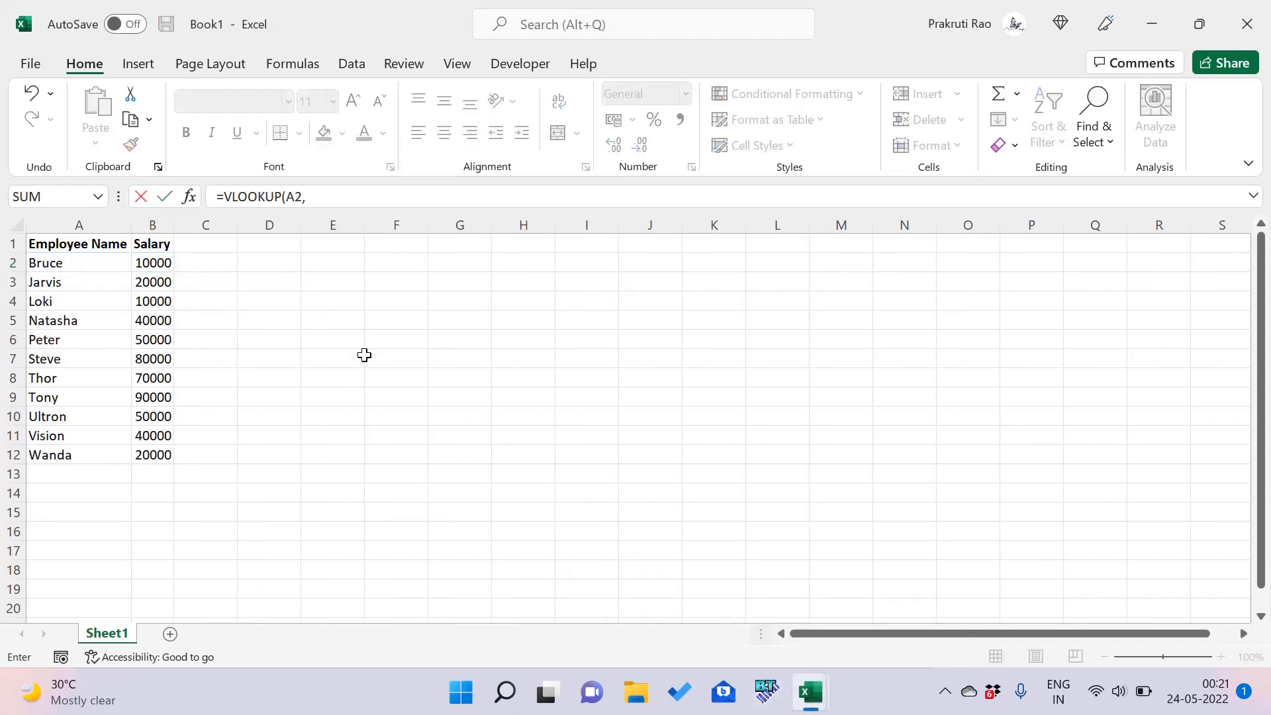
pyautogui.click(71, 226)
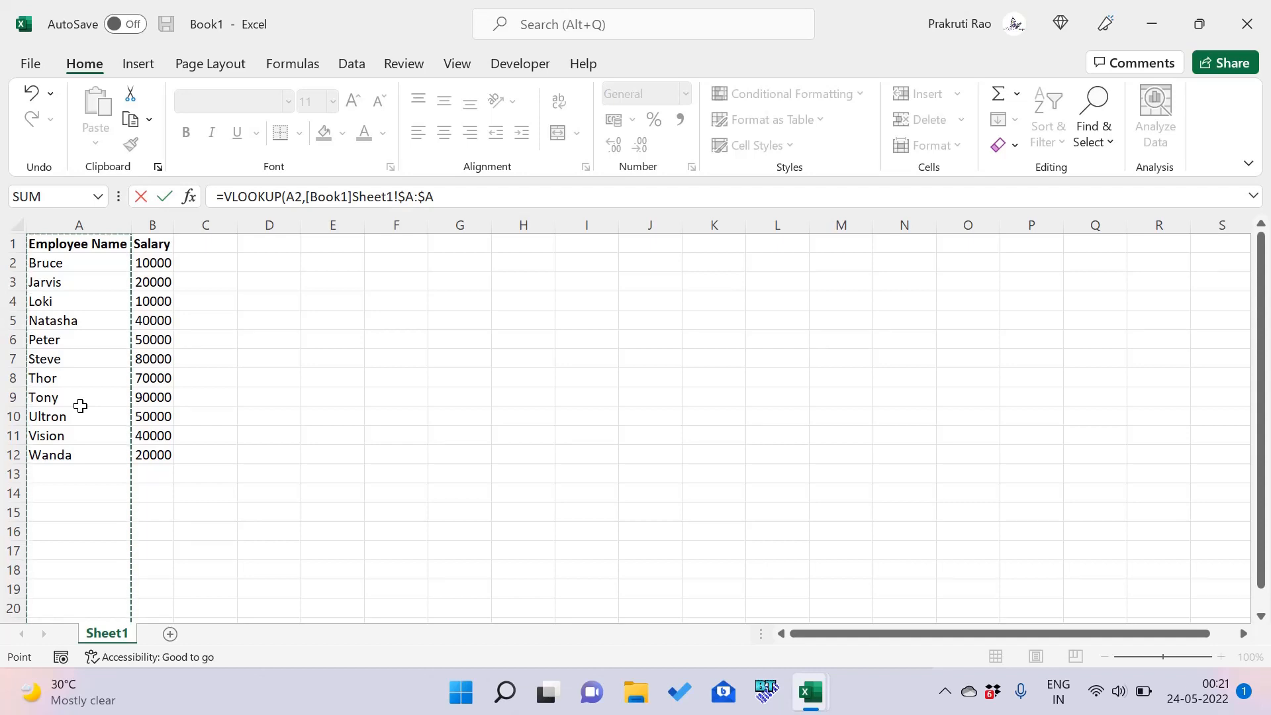
pyautogui.hotkey('shift', 'Right')
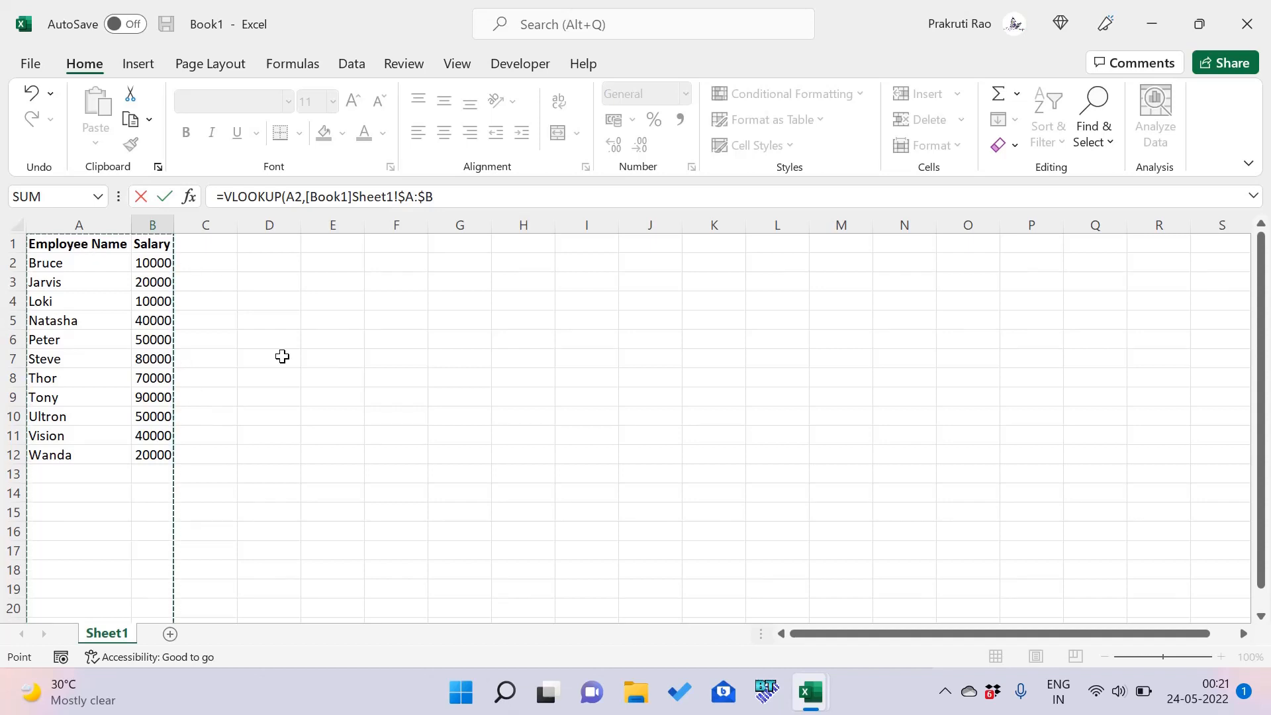
pyautogui.write(',')
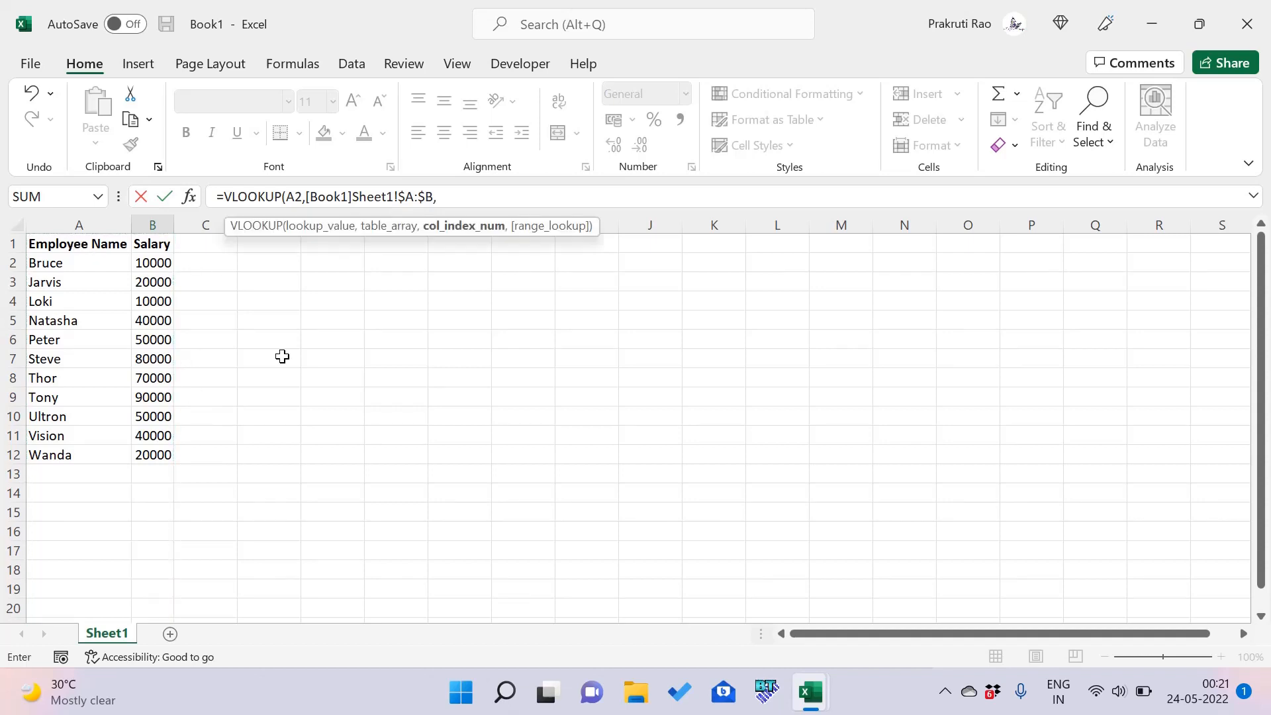
# Set the VLOOKUP column index to 2 and the range lookup to FALSE for an exact match.
pyautogui.write('2')
pyautogui.click(457, 198)
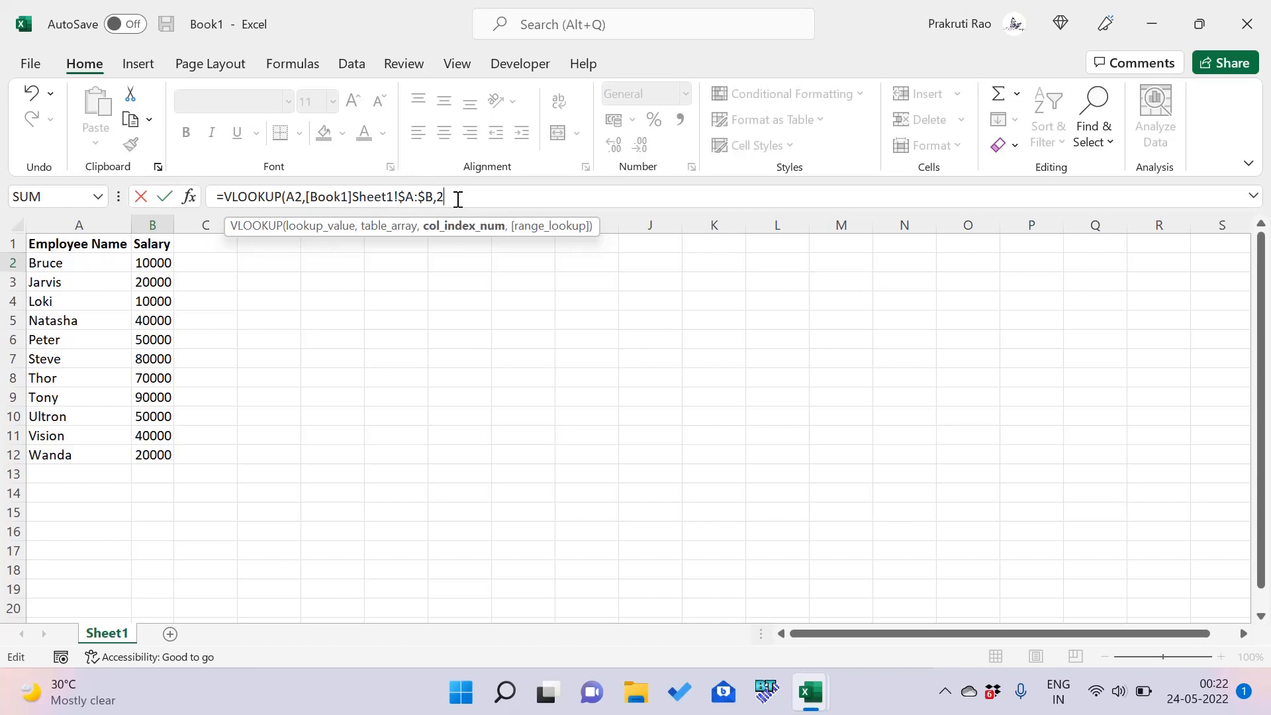
pyautogui.write(',')
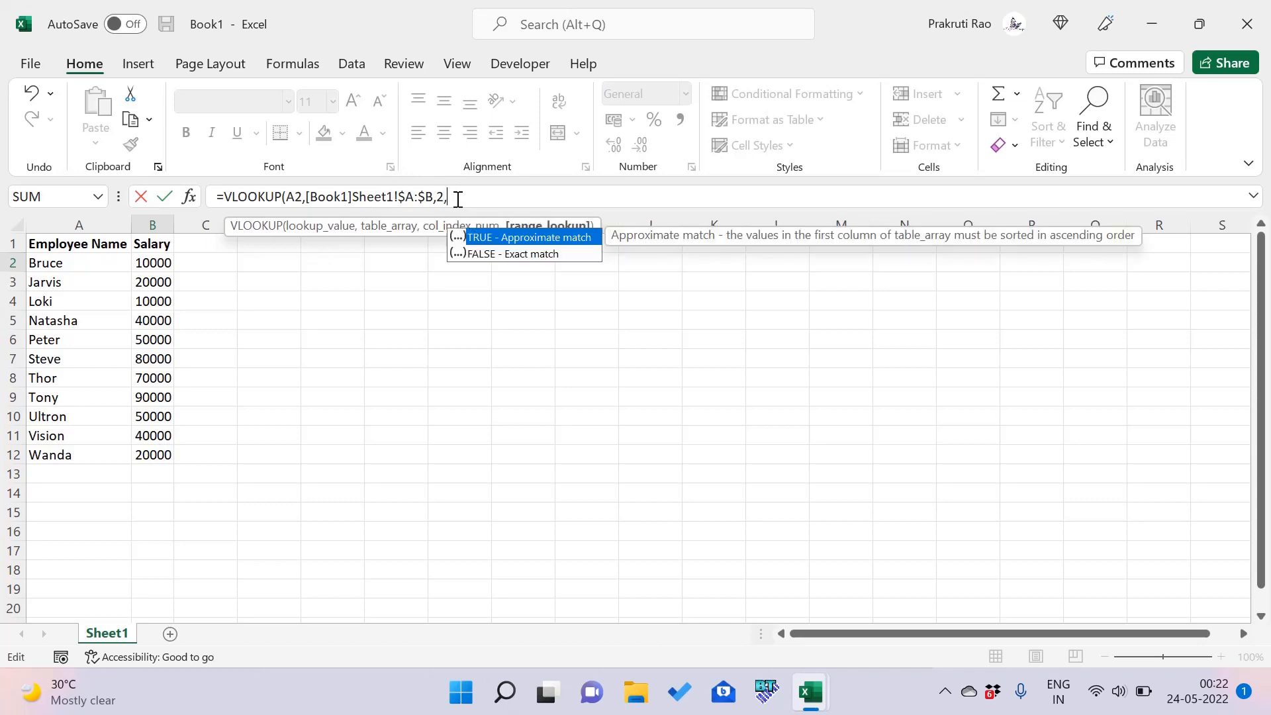
pyautogui.doubleClick(497, 255)
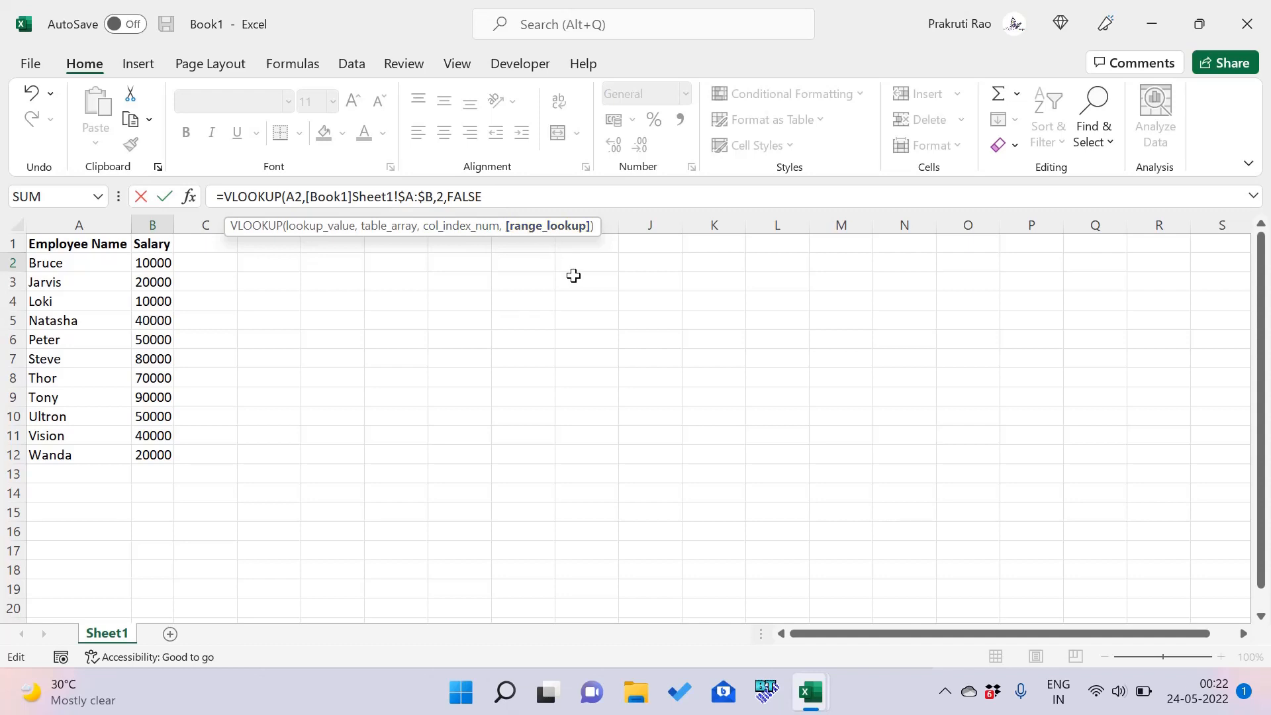
# Complete the VLOOKUP formula in B2 of Book2 and fill it down through B12 for the remaining employees.
pyautogui.press('Return')
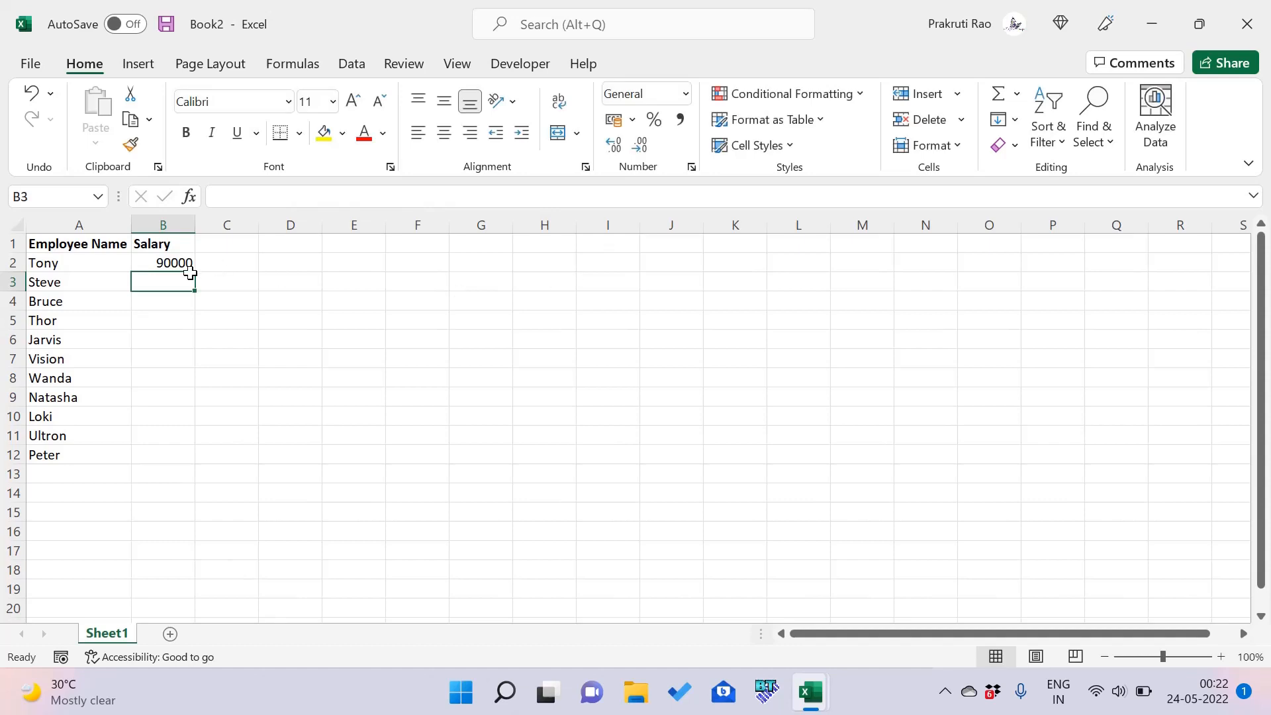
pyautogui.click(156, 264)
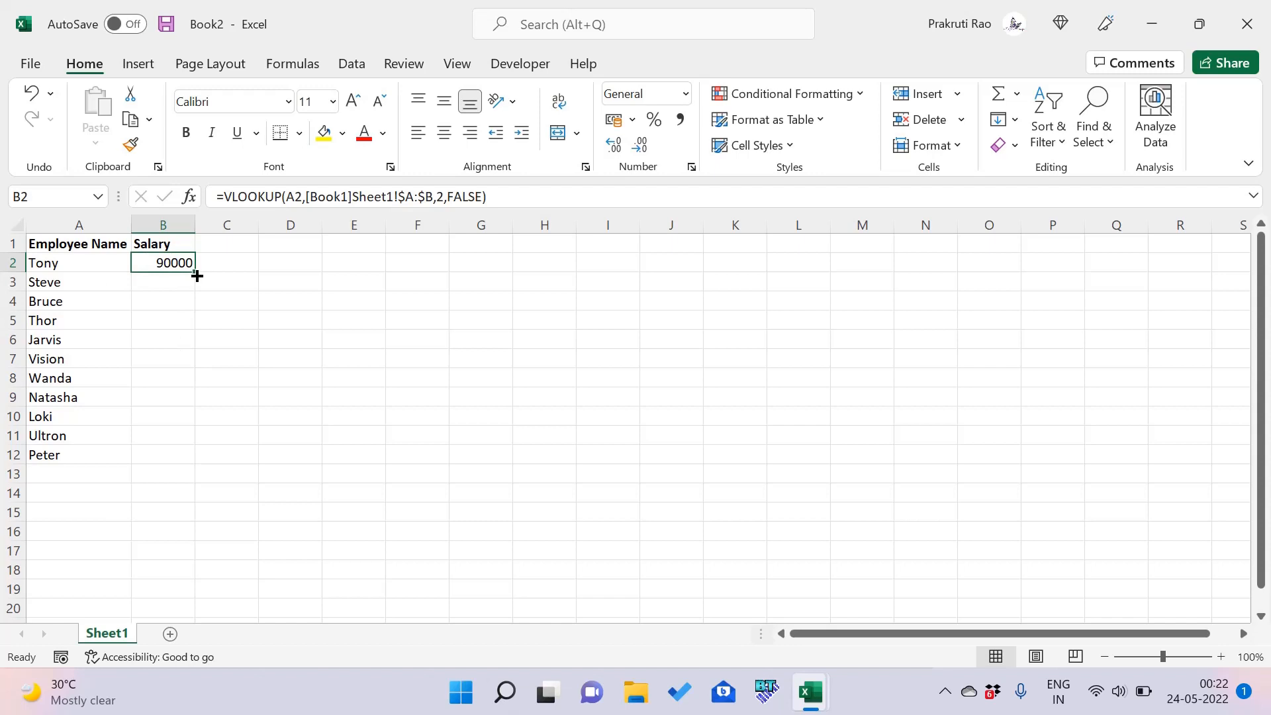
pyautogui.moveTo(196, 275); pyautogui.dragTo(171, 455)
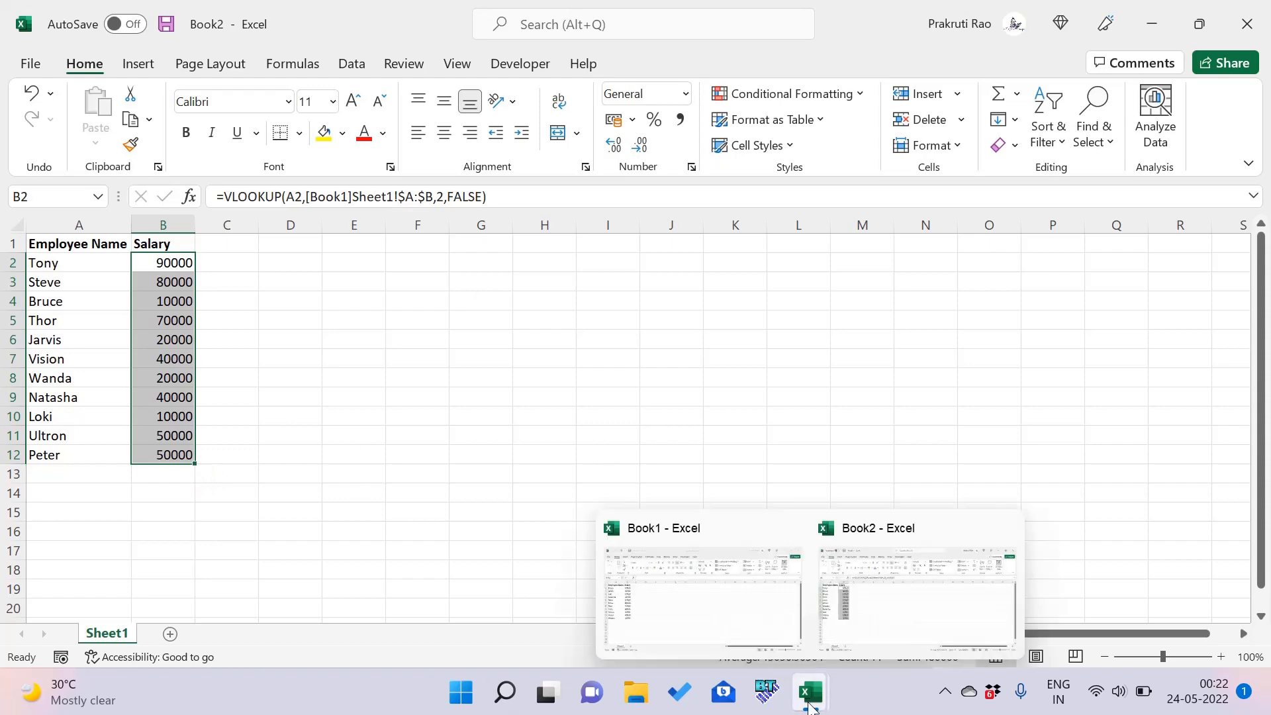
# Preview the Book1 salary list to compare it with the looked-up salaries, and return to Book2.
pyautogui.click(810, 702)
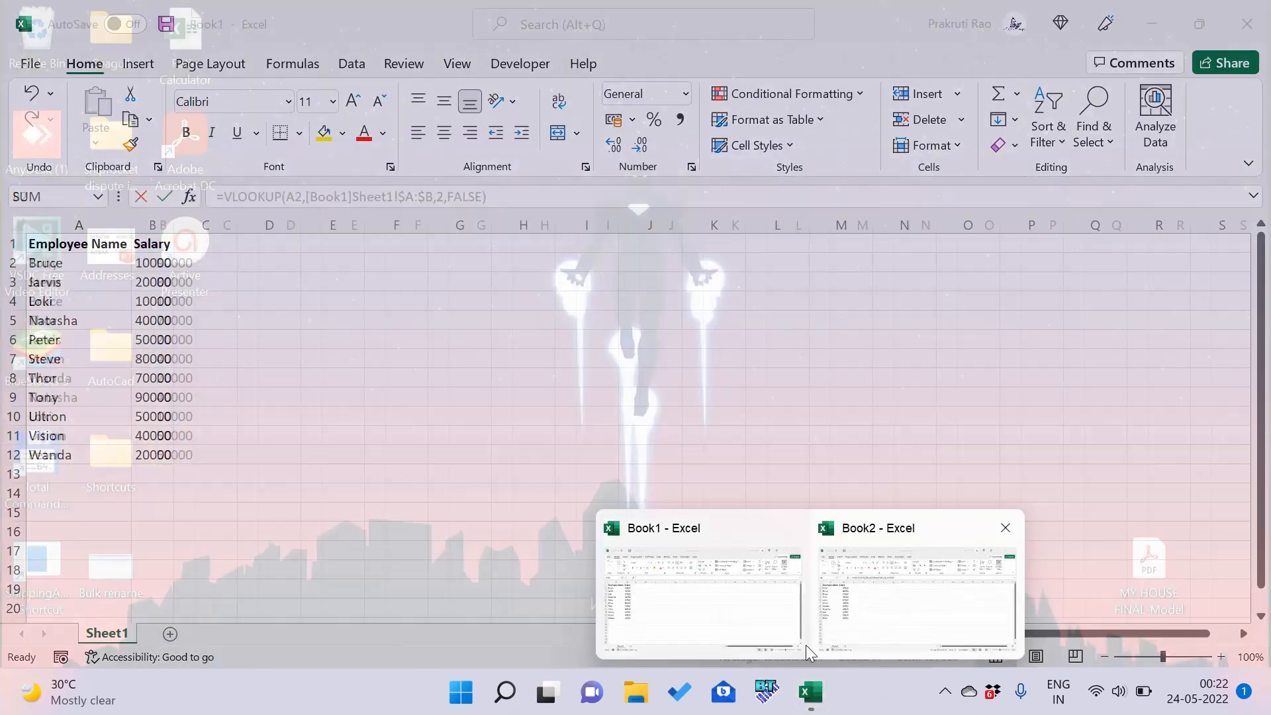
pyautogui.moveTo(726, 622)
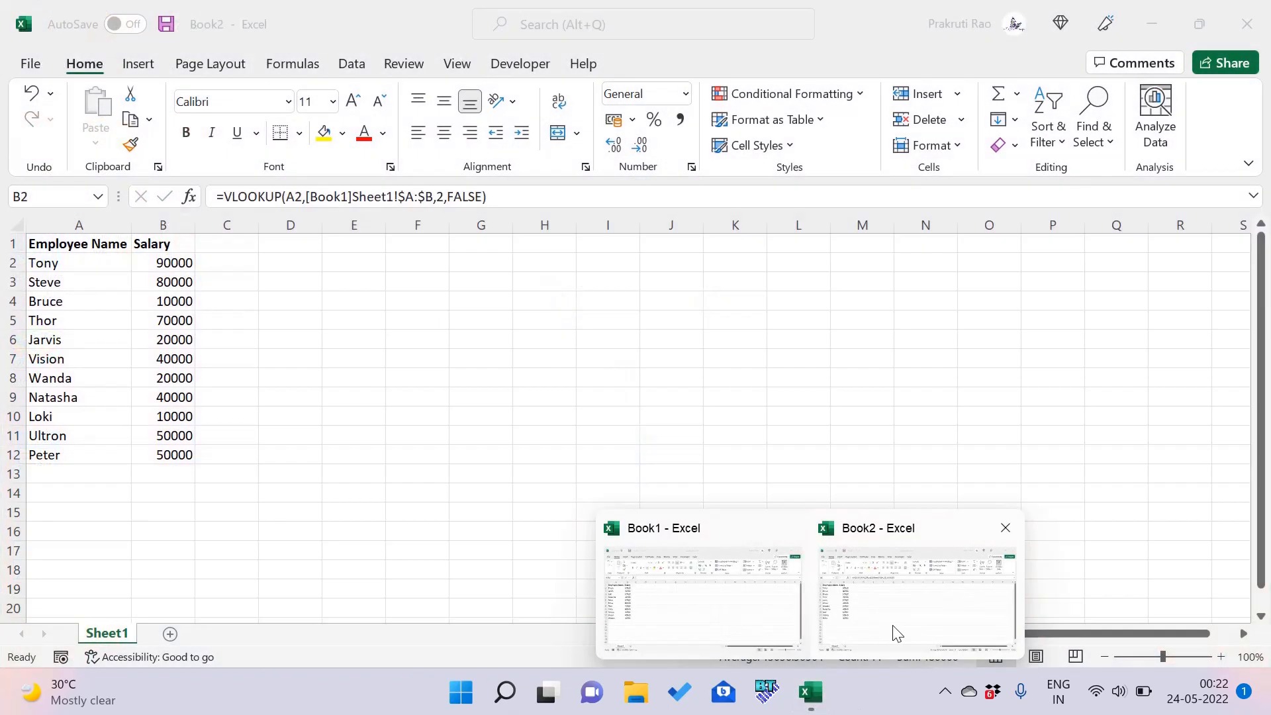
pyautogui.click(894, 629)
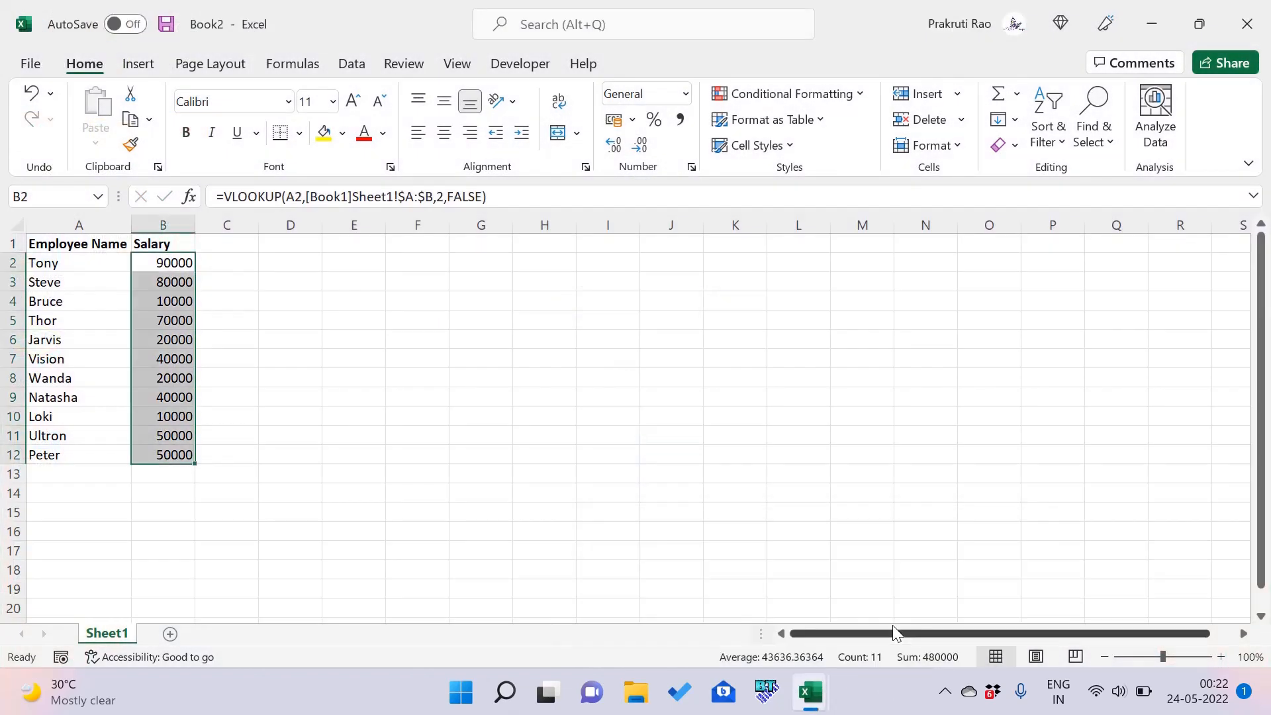